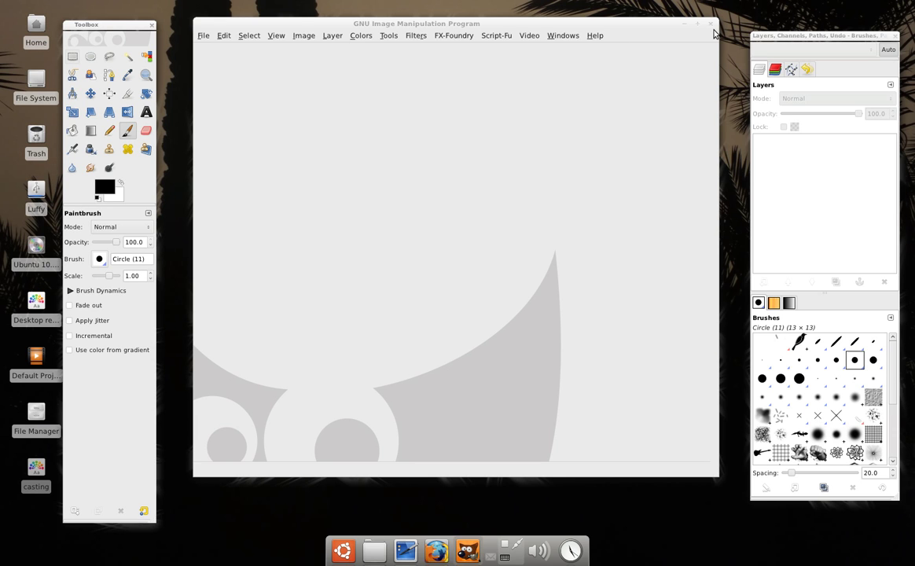
Step: Shift the layers dock slightly left and show its layer list
drag(541, 35, 544, 31)
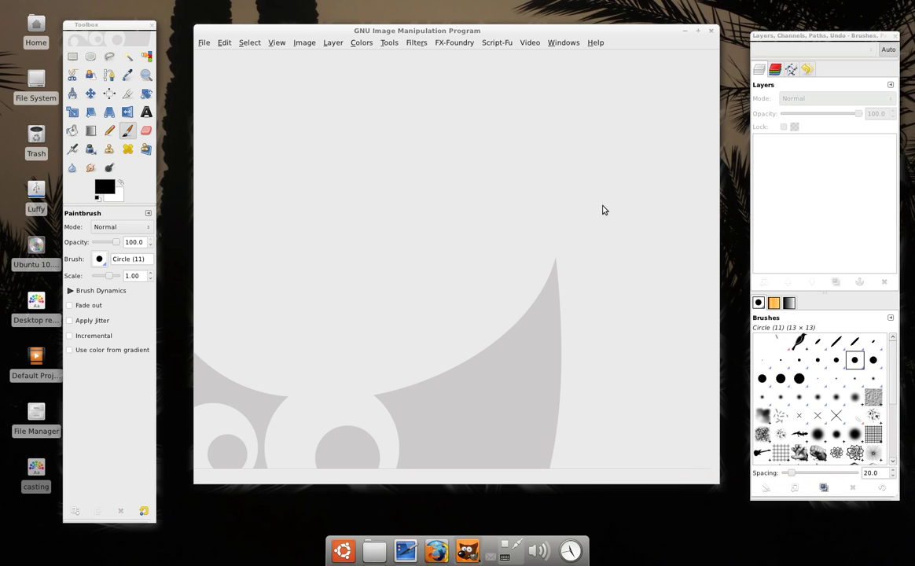
drag(778, 36, 769, 46)
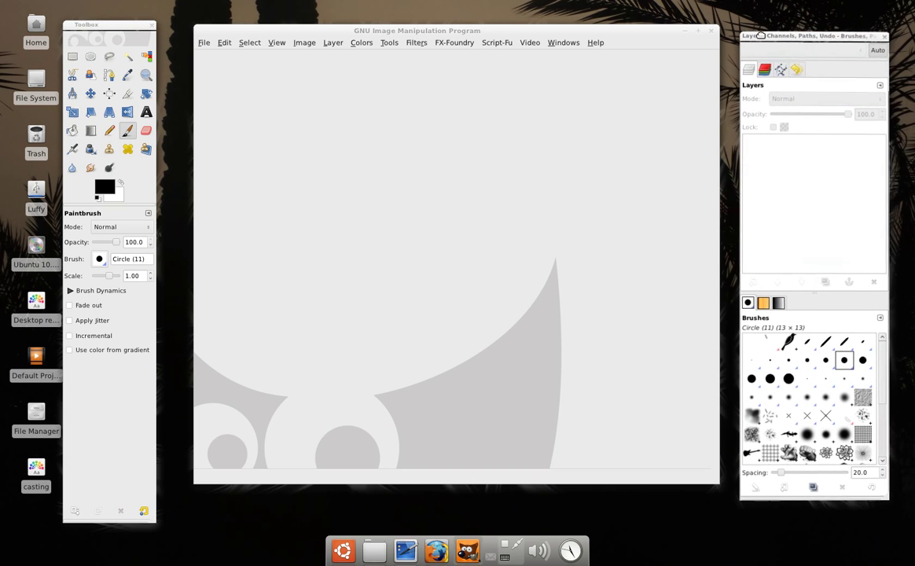
click(767, 71)
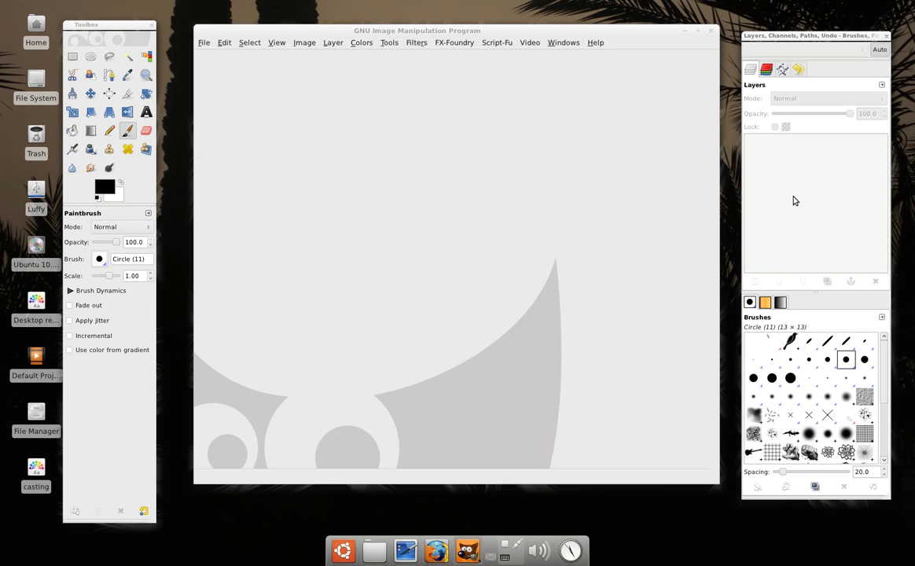
Step: Open the moon photo DSCF2297.JPG from the Music folder, then close it
click(348, 28)
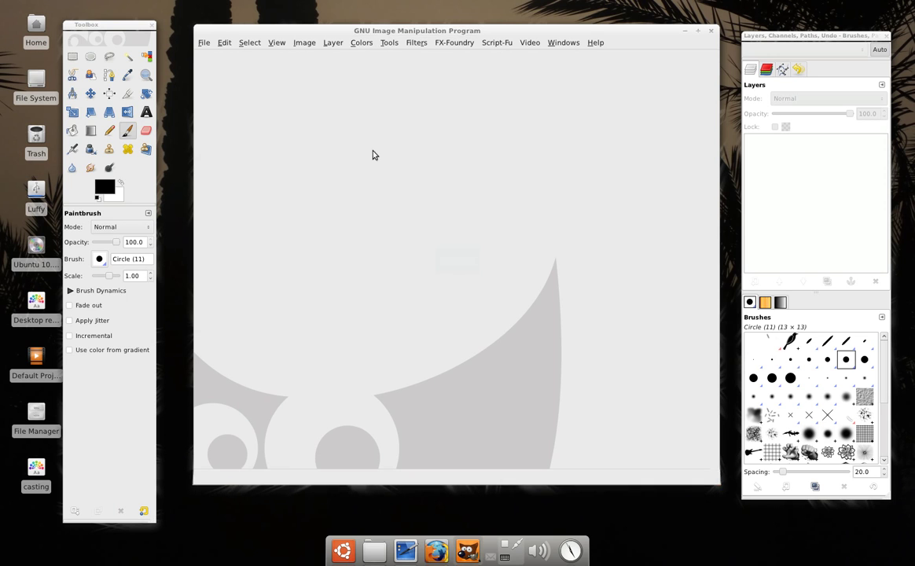
click(203, 42)
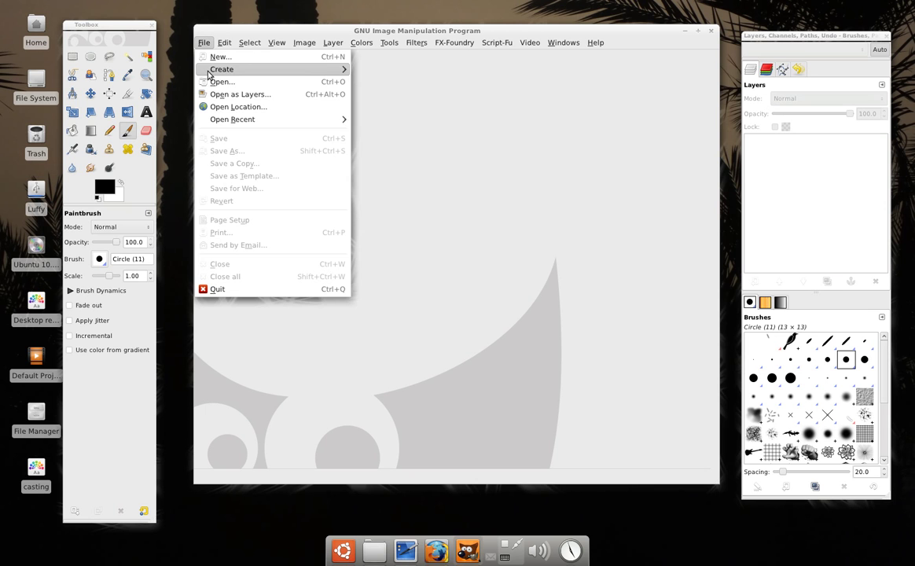
click(210, 92)
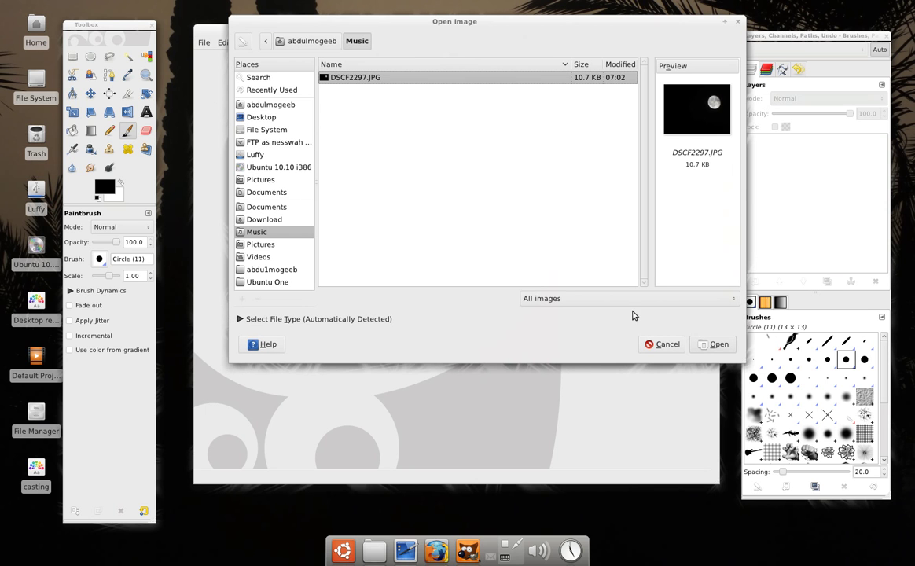
click(707, 344)
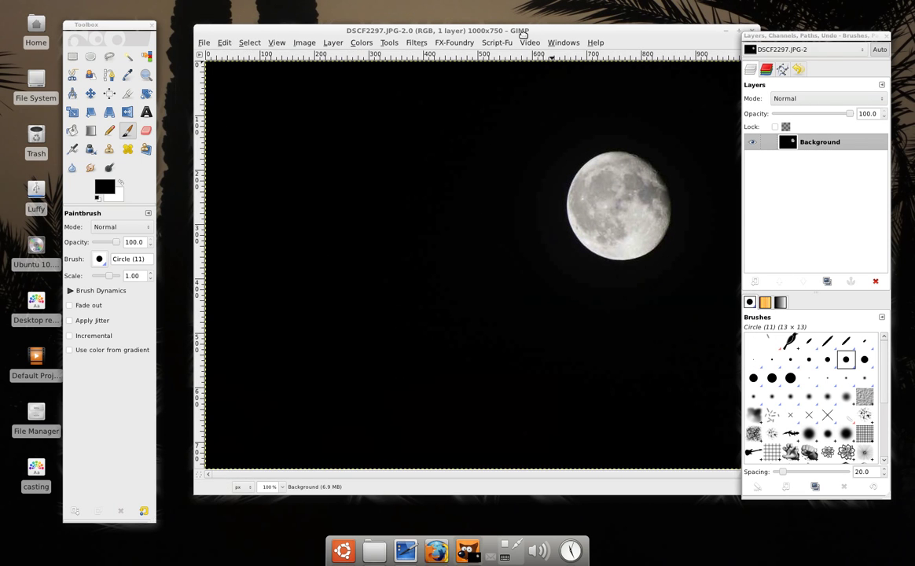
drag(495, 32, 475, 31)
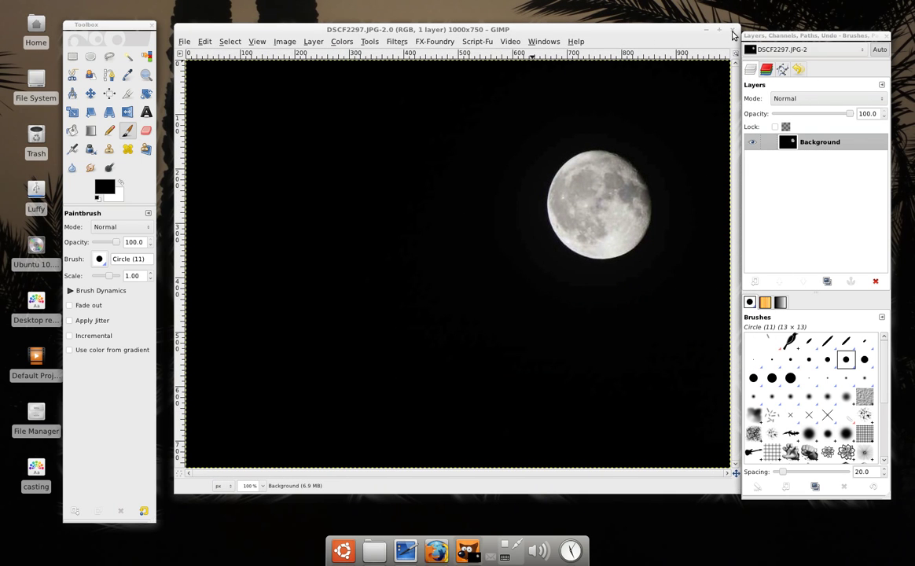
key(ctrl+w)
Step: Reopen the small DSCF2297.JPG moon photo from the Recently Used list
click(188, 44)
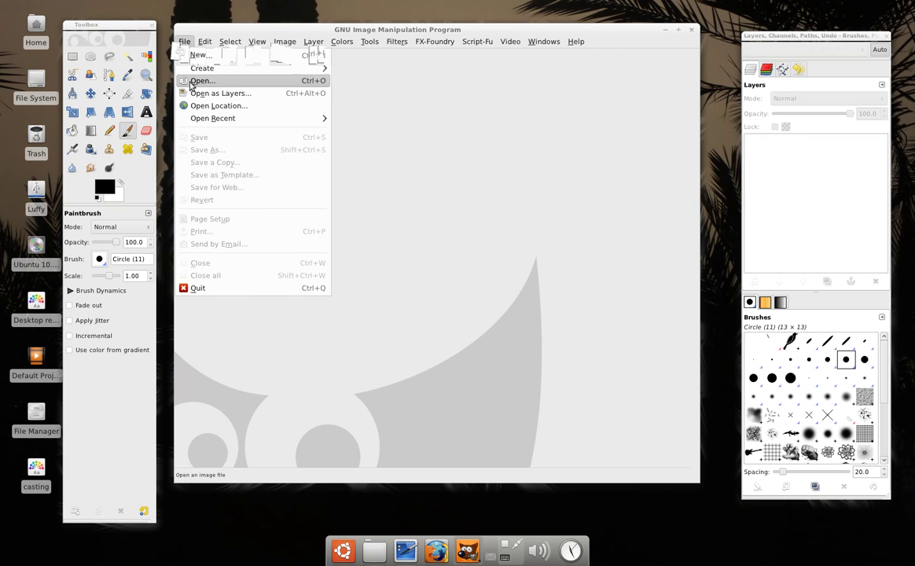
click(287, 82)
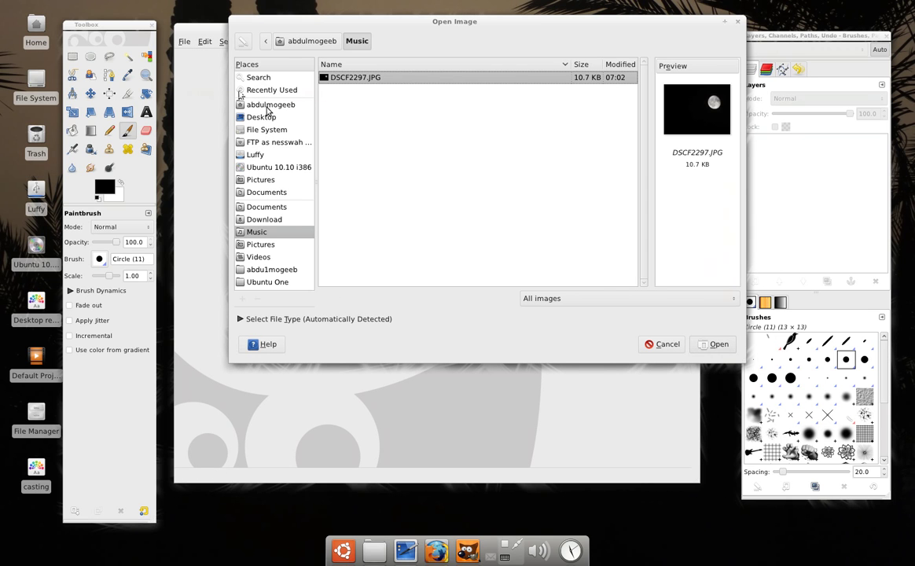
click(246, 90)
click(340, 79)
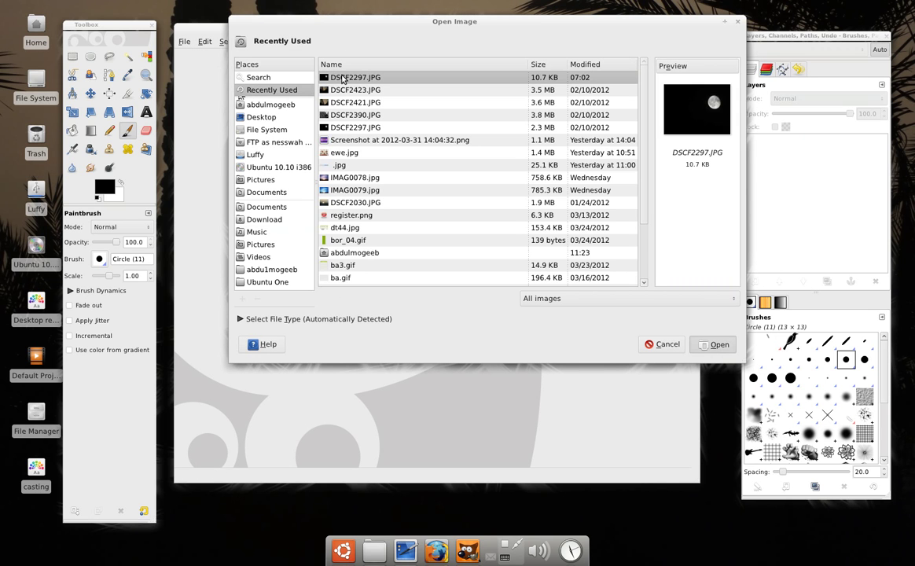
double_click(341, 78)
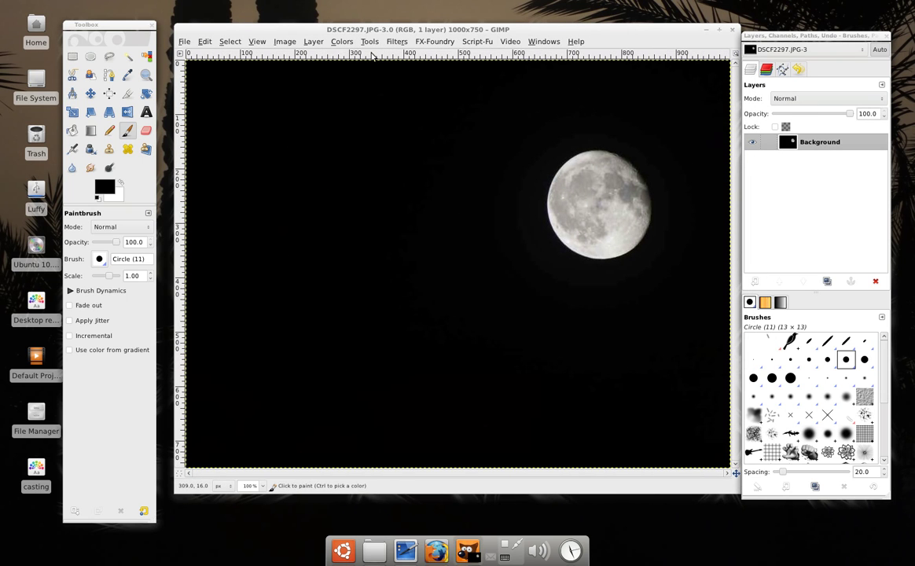
drag(356, 29, 351, 28)
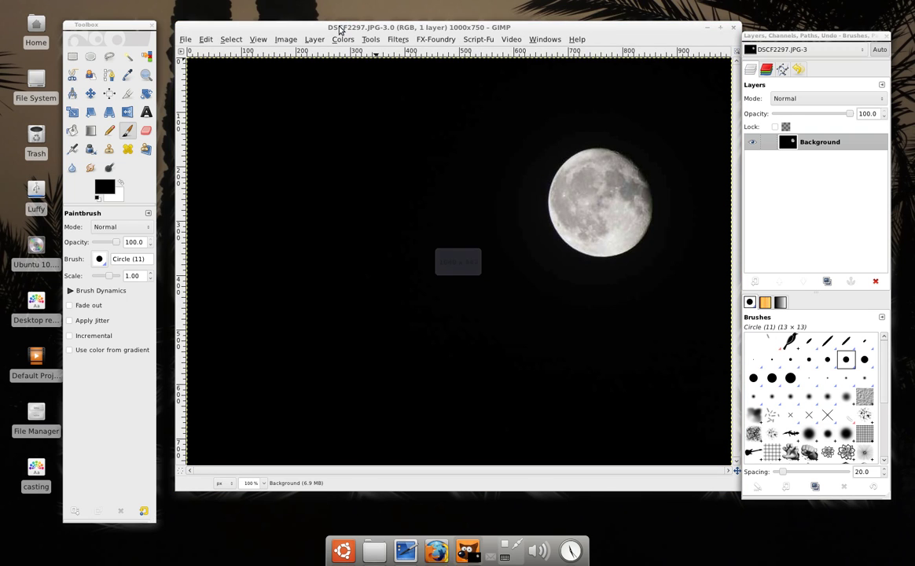
drag(350, 29, 326, 27)
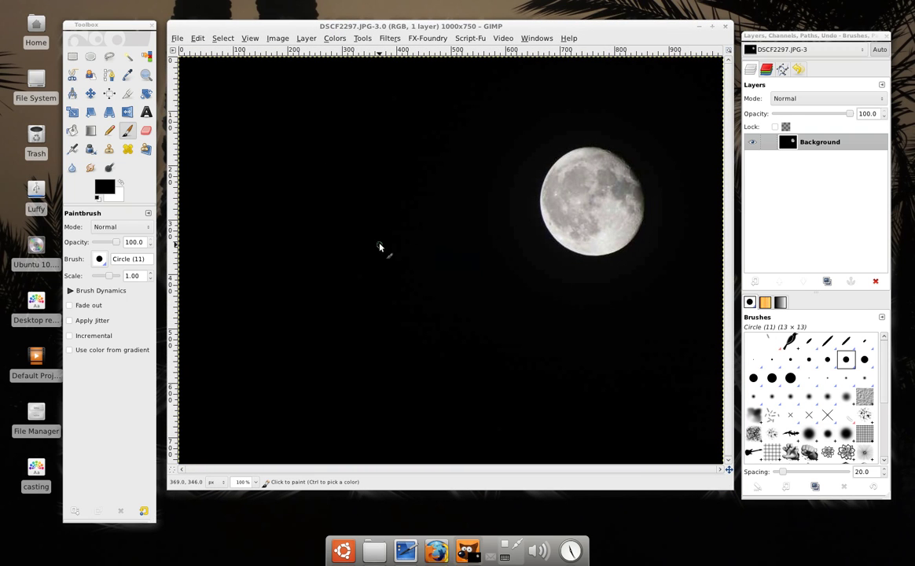
drag(92, 27, 88, 30)
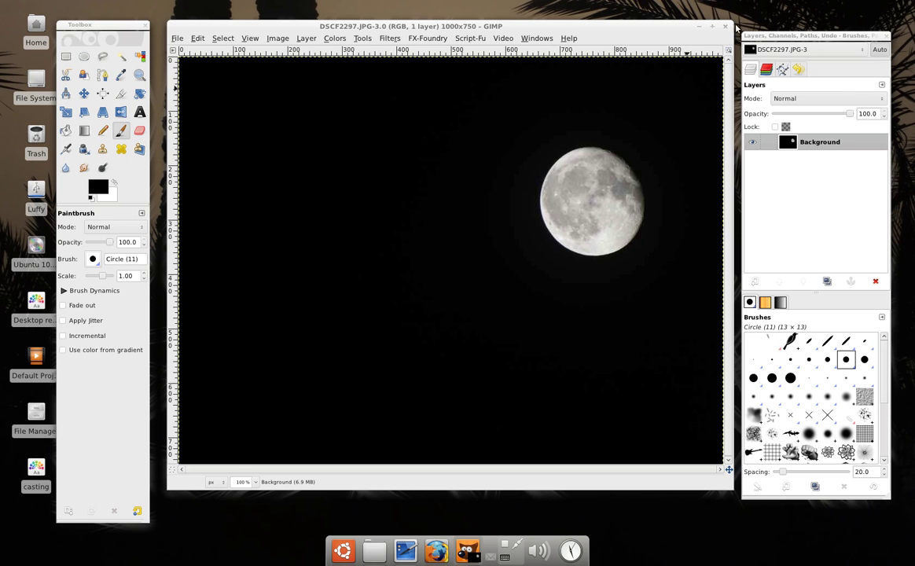
Step: Close the small moon photo and open the 2.3 MB DSCF2297.JPG from Recently Used
click(727, 28)
click(177, 37)
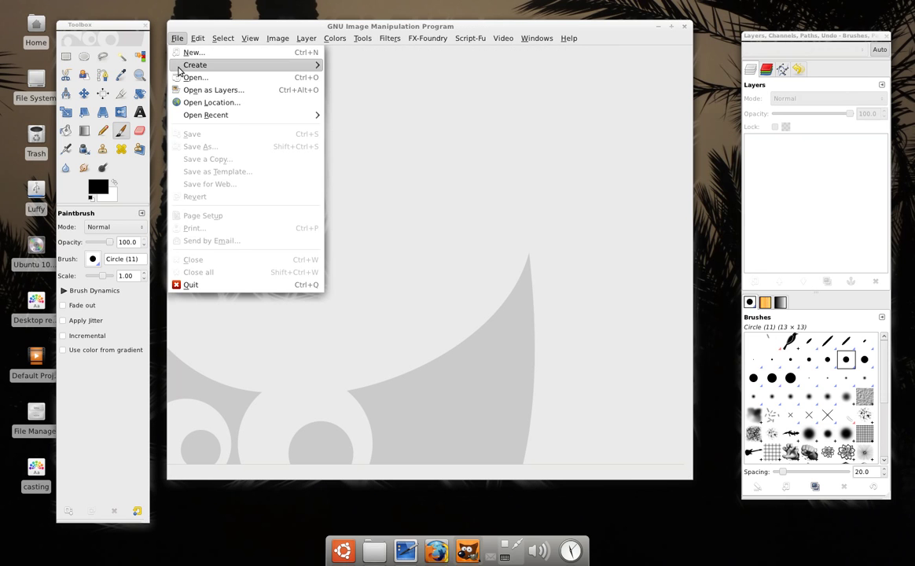
click(179, 76)
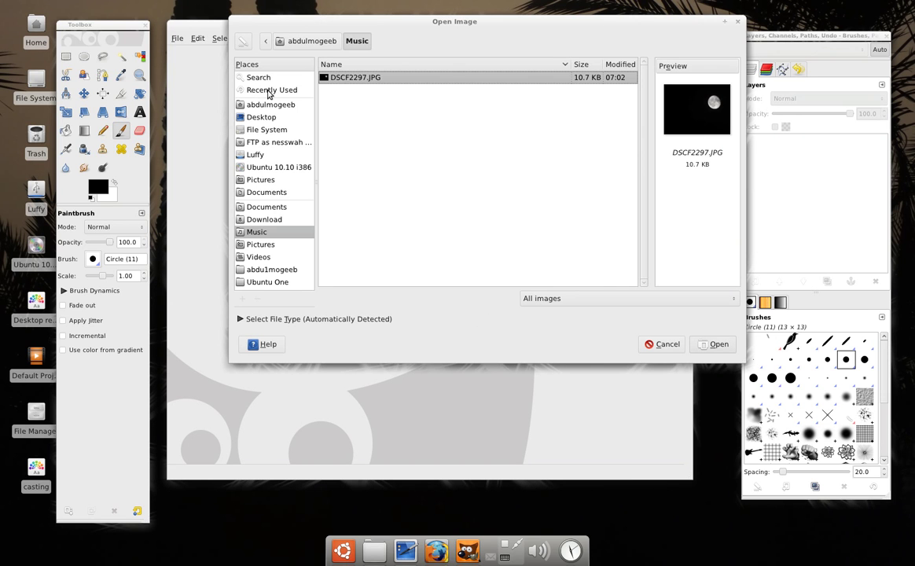
click(266, 91)
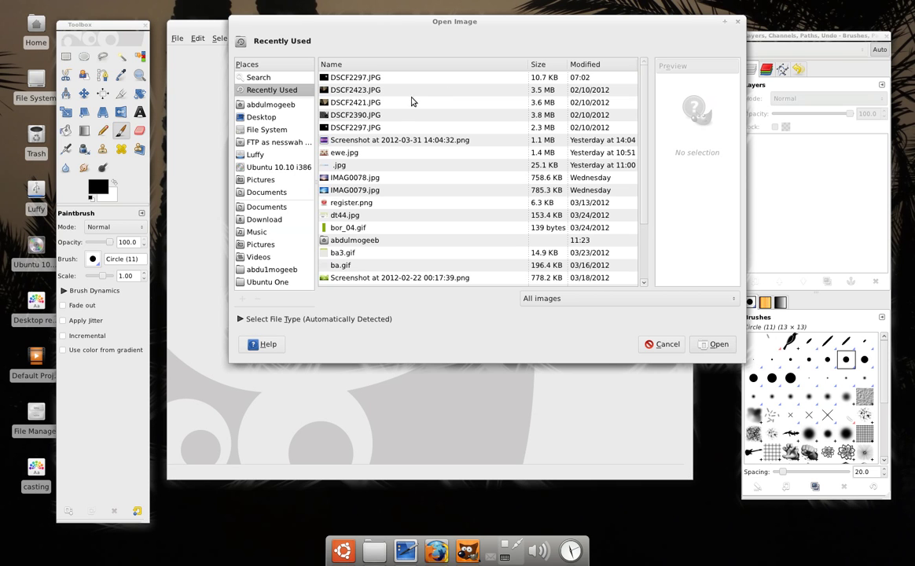
double_click(394, 127)
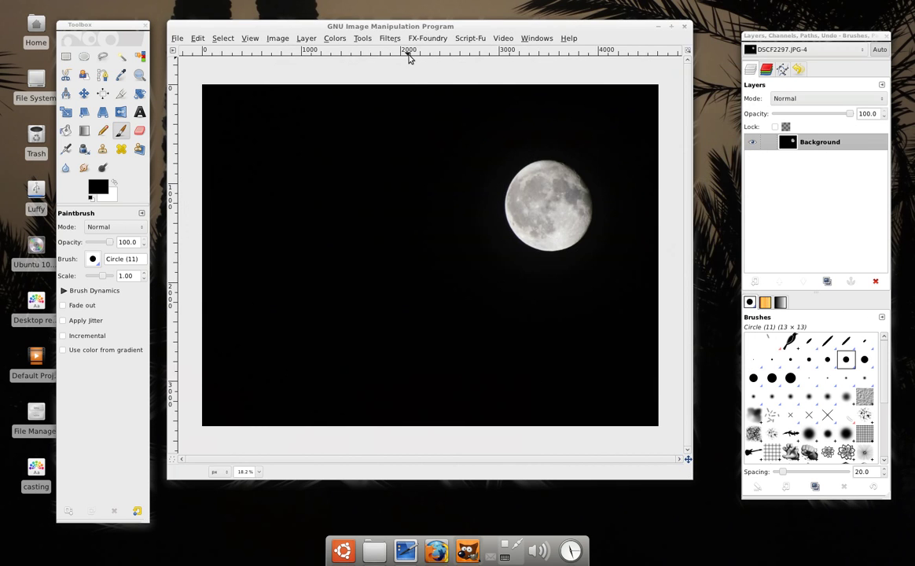
Step: View the 4608×3456 moon photo at 100% zoom and scroll around it
click(248, 472)
click(250, 397)
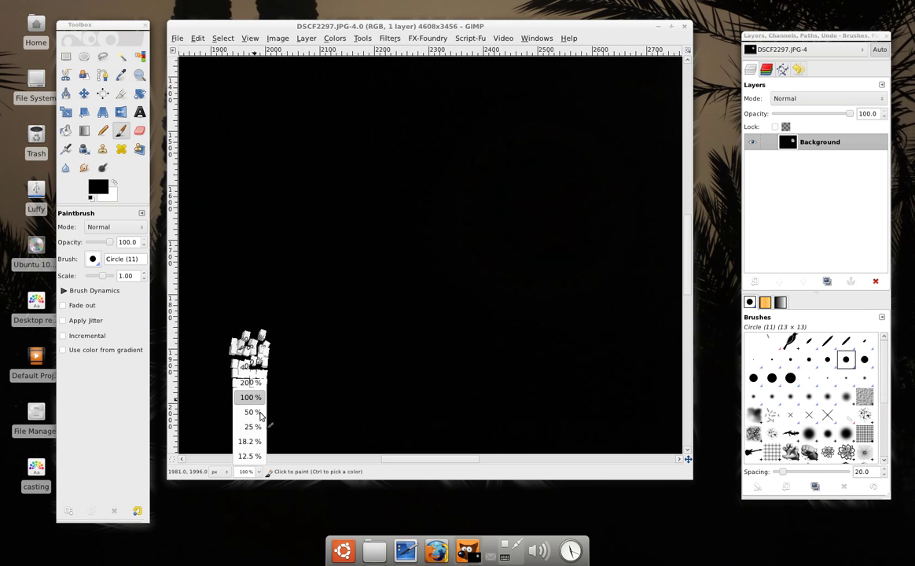
drag(391, 460, 524, 458)
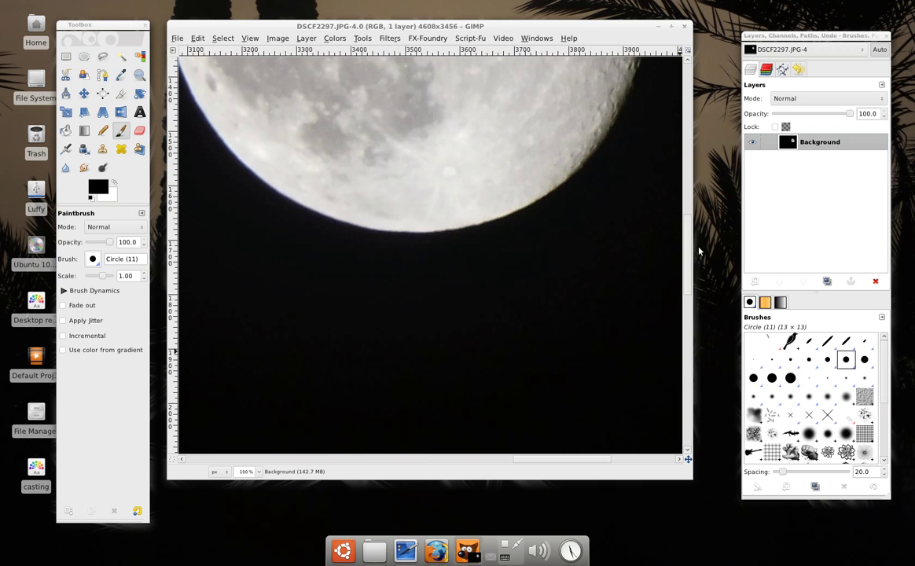
drag(688, 247, 686, 182)
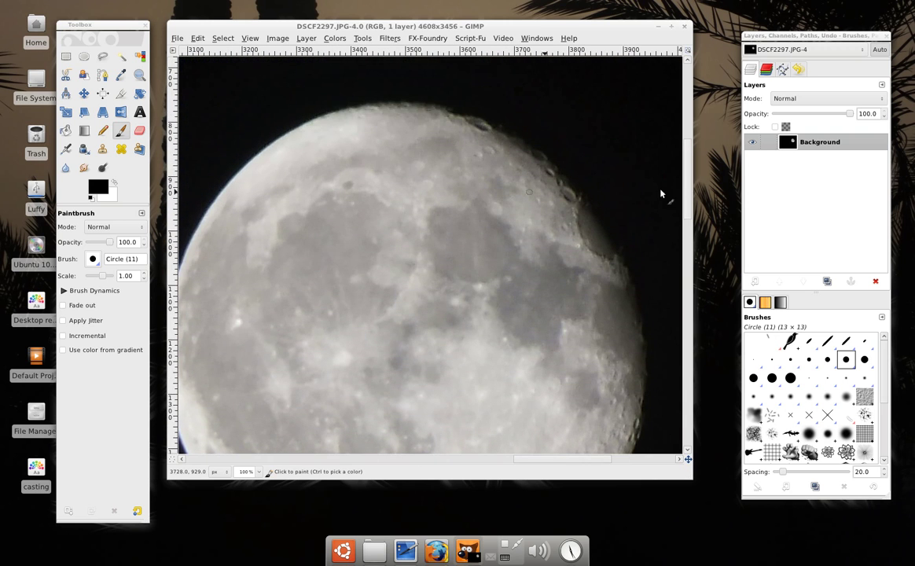
click(257, 474)
click(240, 453)
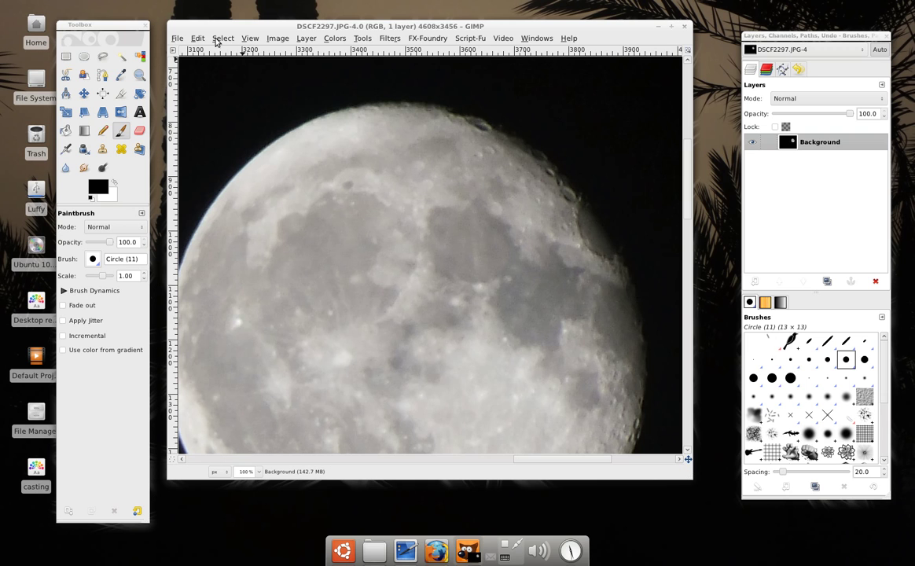
Step: Scale the image to width 1600, with height following to 1200 pixels
click(275, 40)
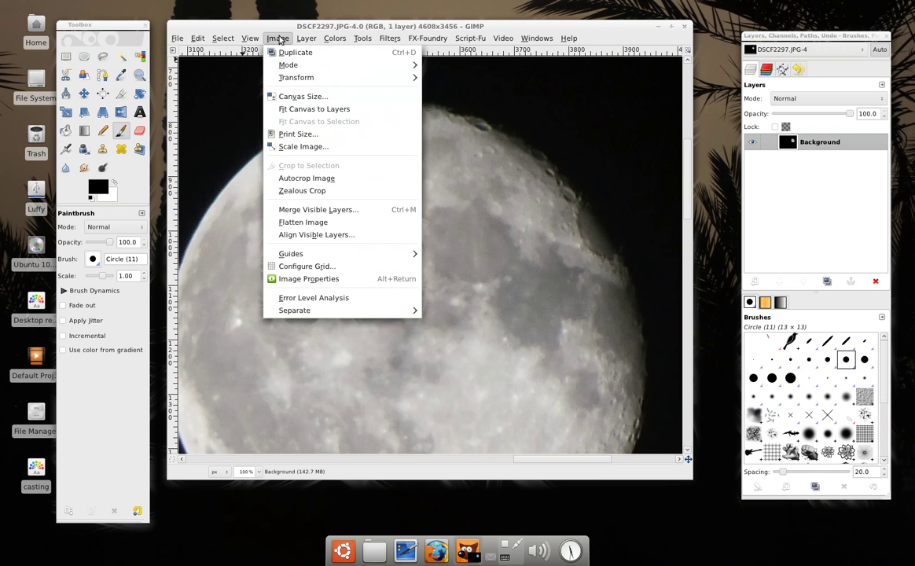
click(313, 148)
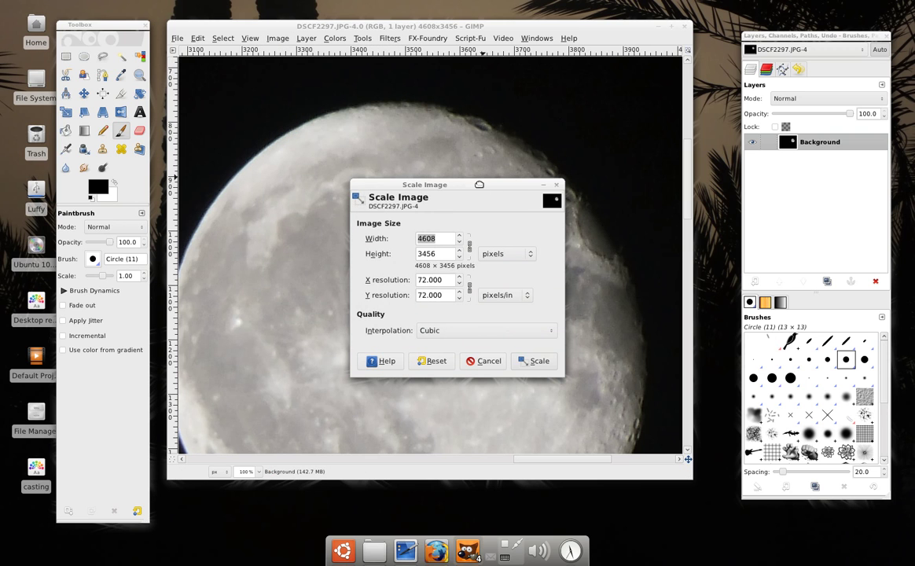
drag(479, 184, 484, 118)
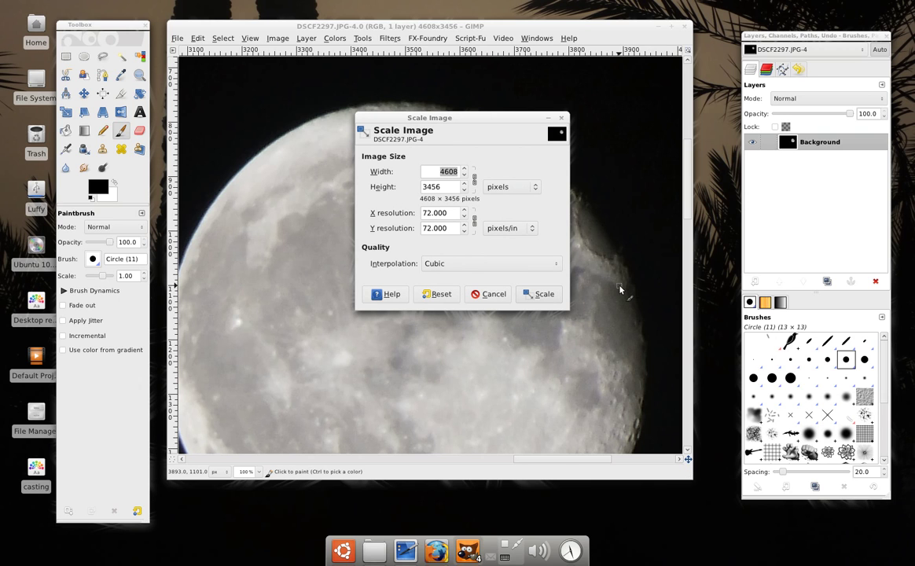
text(1200)
click(440, 187)
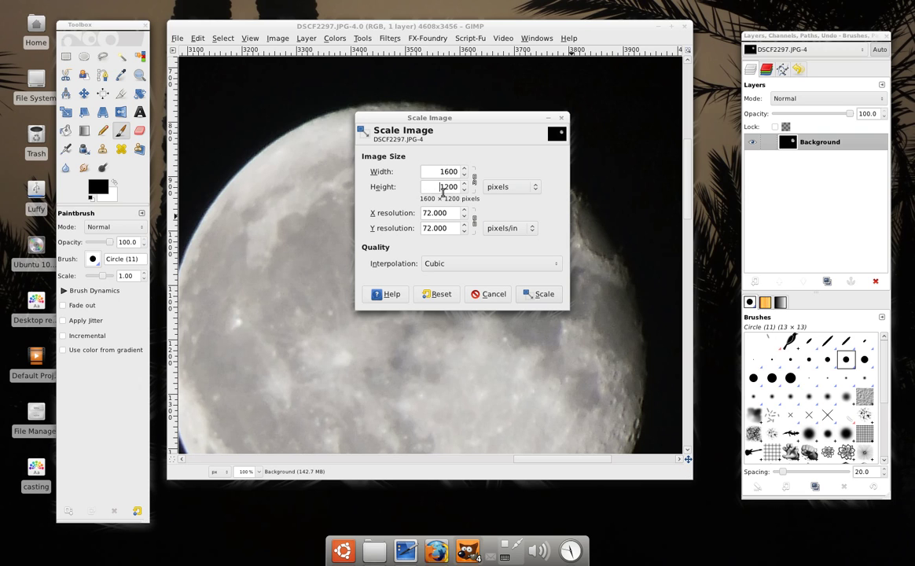
click(544, 293)
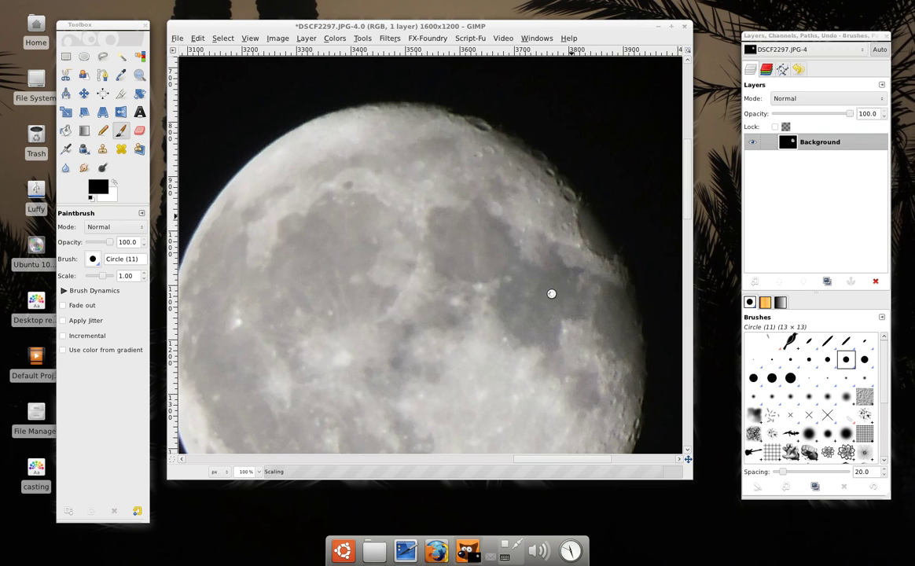
Step: Maximize and restore the image window, then zoom to 25% to see the whole photo
drag(490, 460, 423, 458)
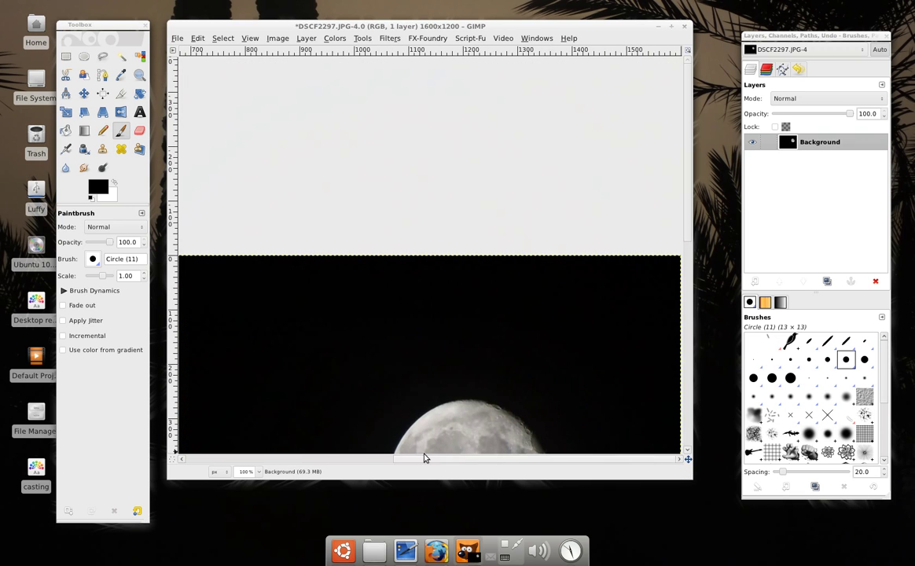
click(671, 26)
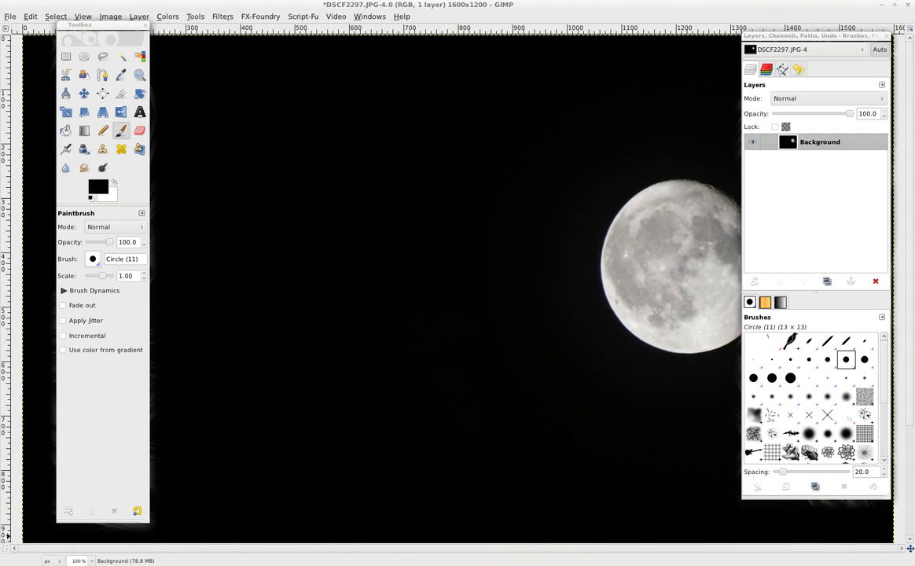
double_click(810, 8)
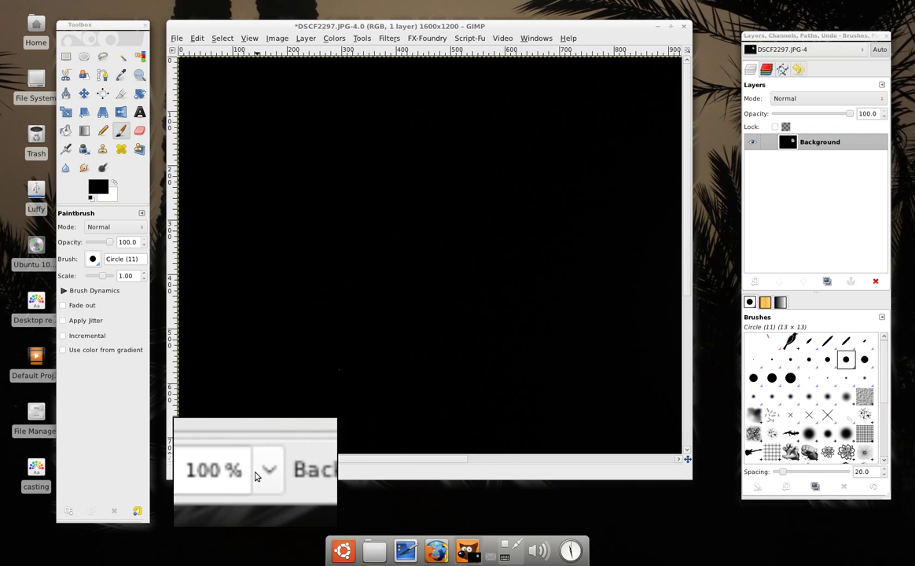
click(256, 472)
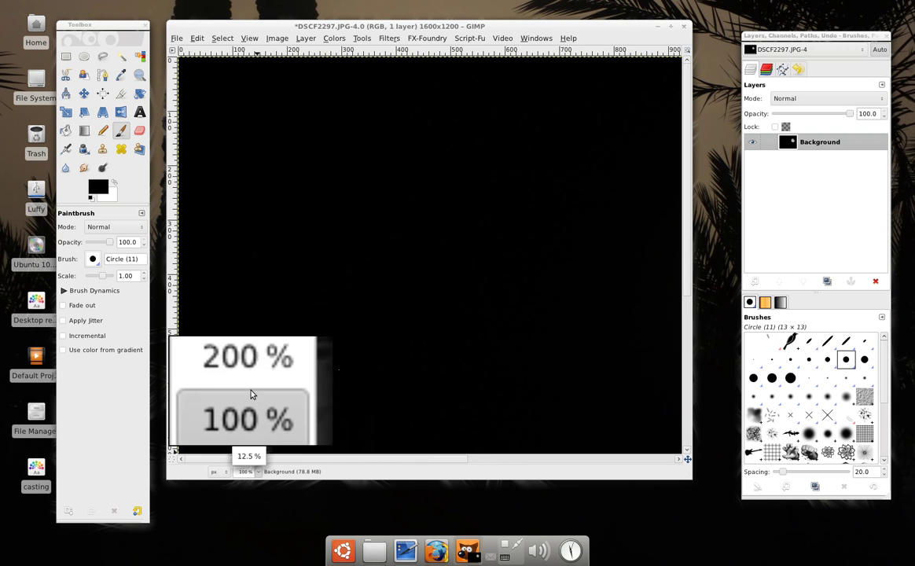
click(249, 445)
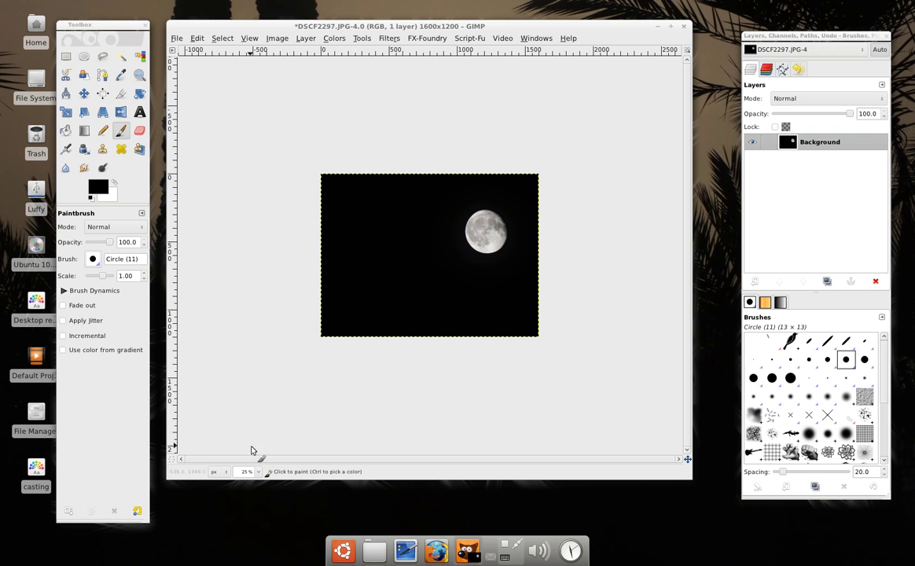
Step: Scale the image to width 600 (600×450 pixels) and view it at 100% zoom
click(268, 39)
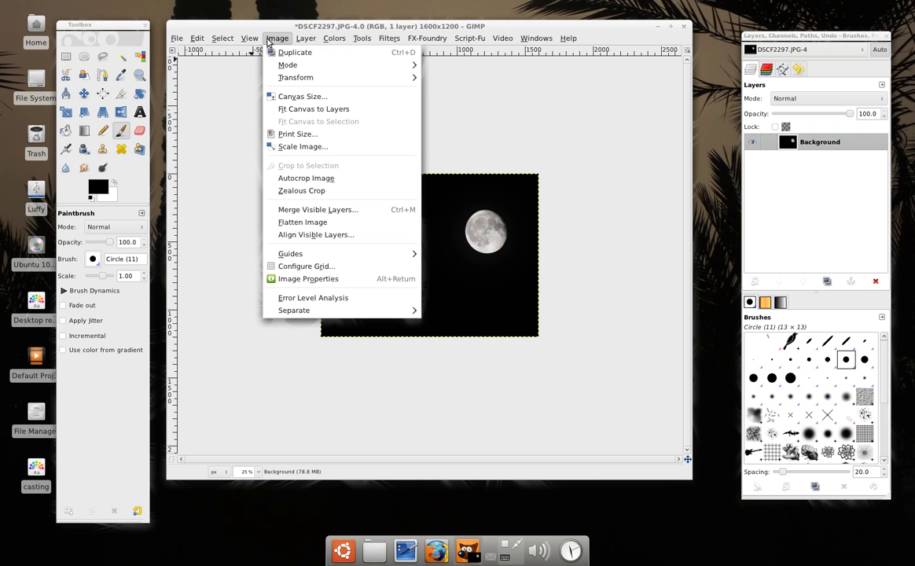
click(298, 146)
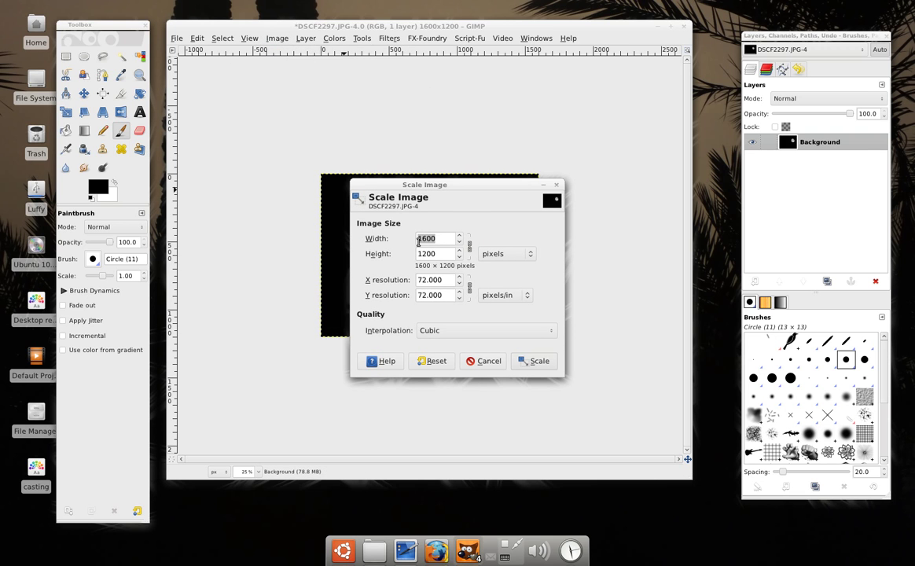
click(418, 242)
key(Delete)
click(525, 360)
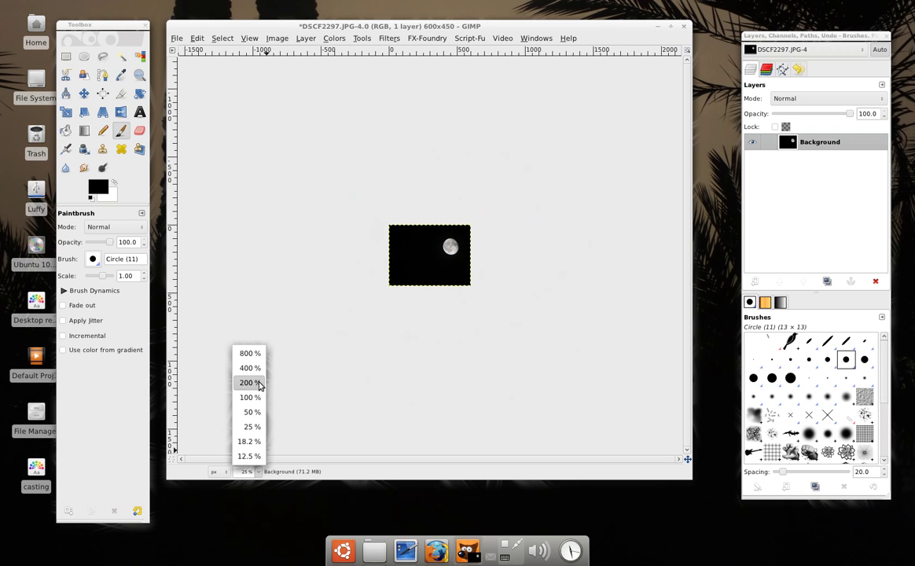
click(255, 397)
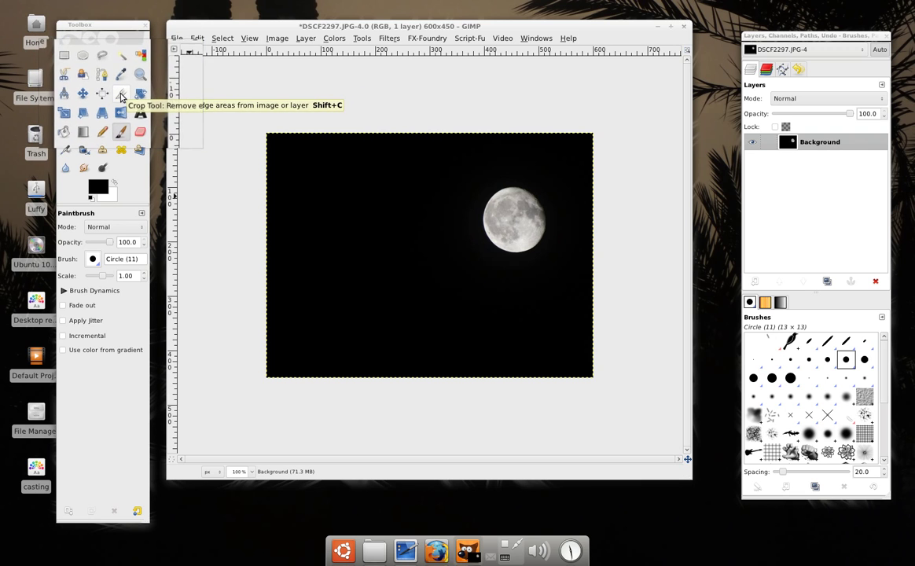
Step: Crop the small moon photo to a rectangle around the moon with the Crop tool
click(121, 94)
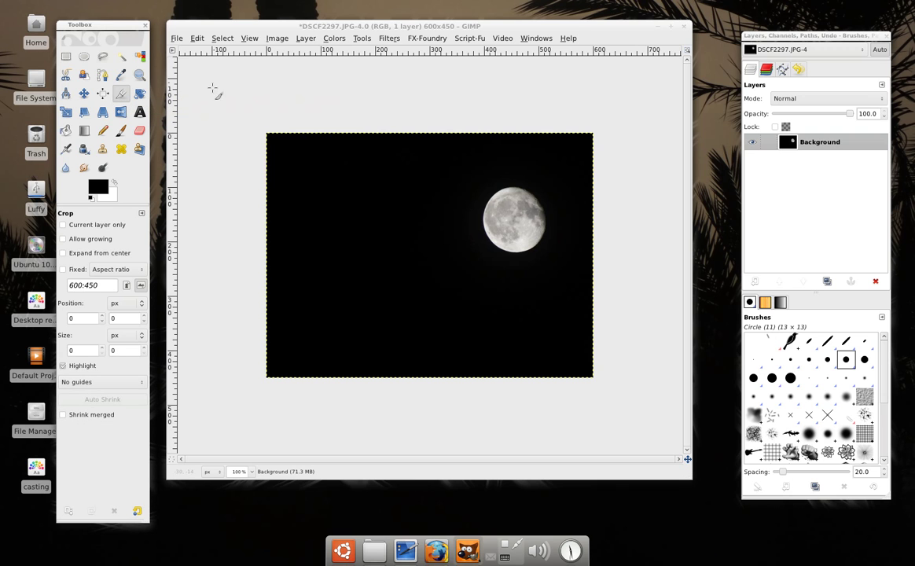
drag(469, 173, 568, 302)
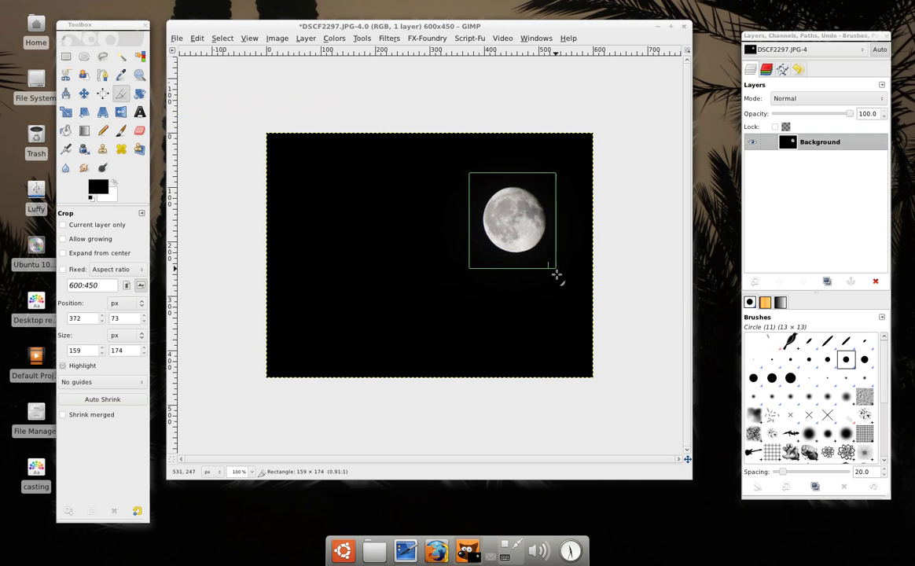
click(524, 213)
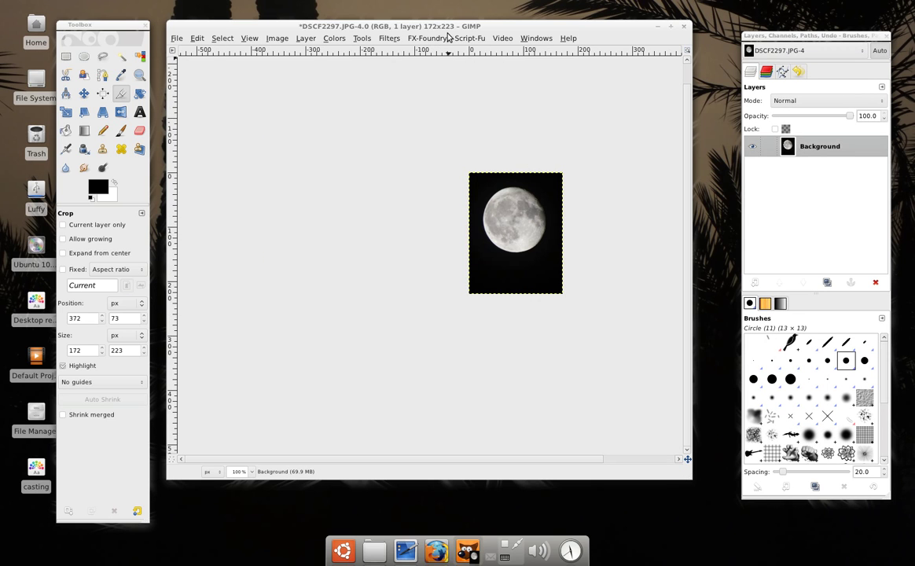
drag(451, 31, 458, 35)
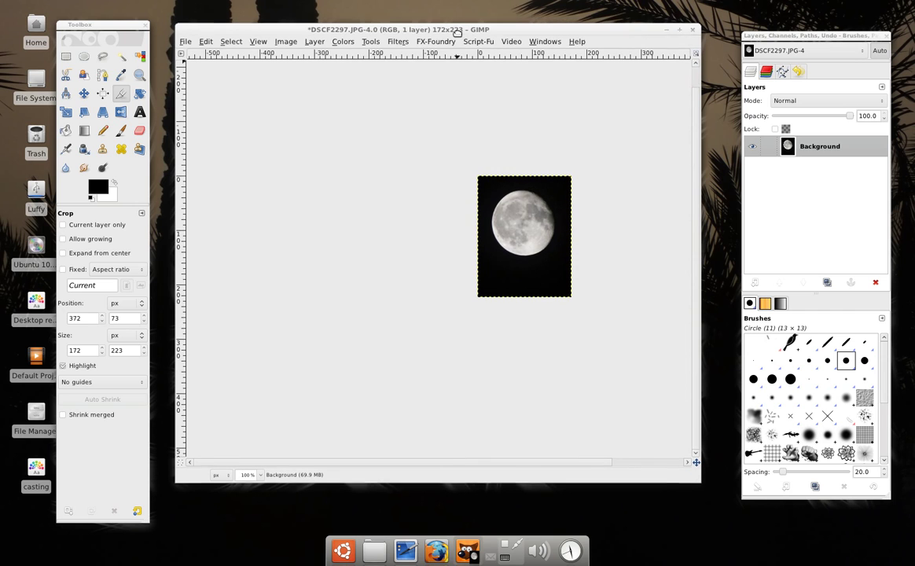
Step: Undo the crop and both scalings to restore the full-size photo, then zoom out
key(ctrl+z)
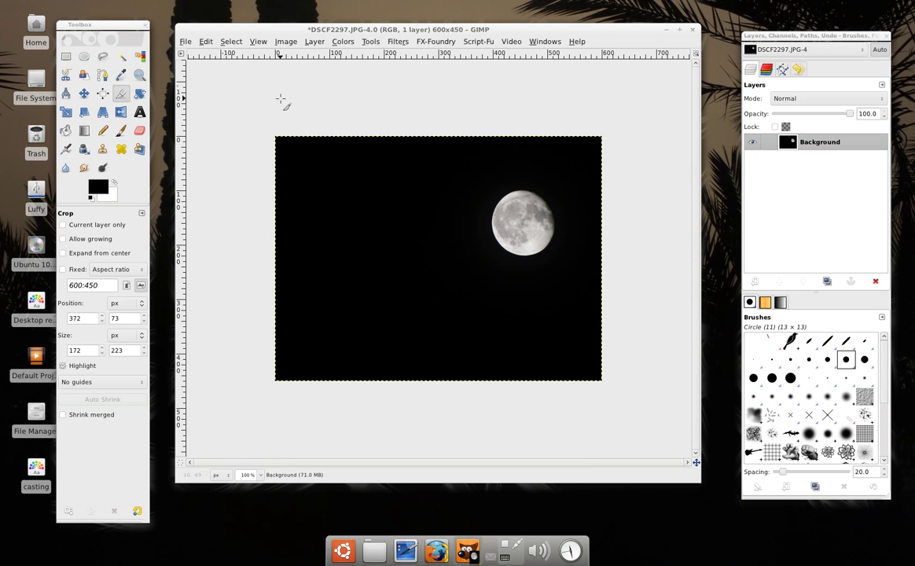
key(ctrl+z)
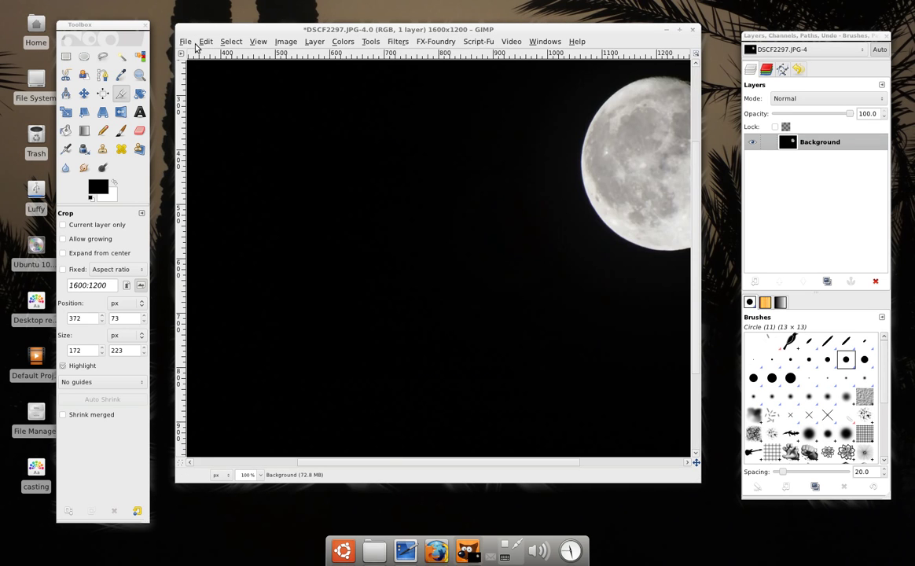
key(ctrl+z)
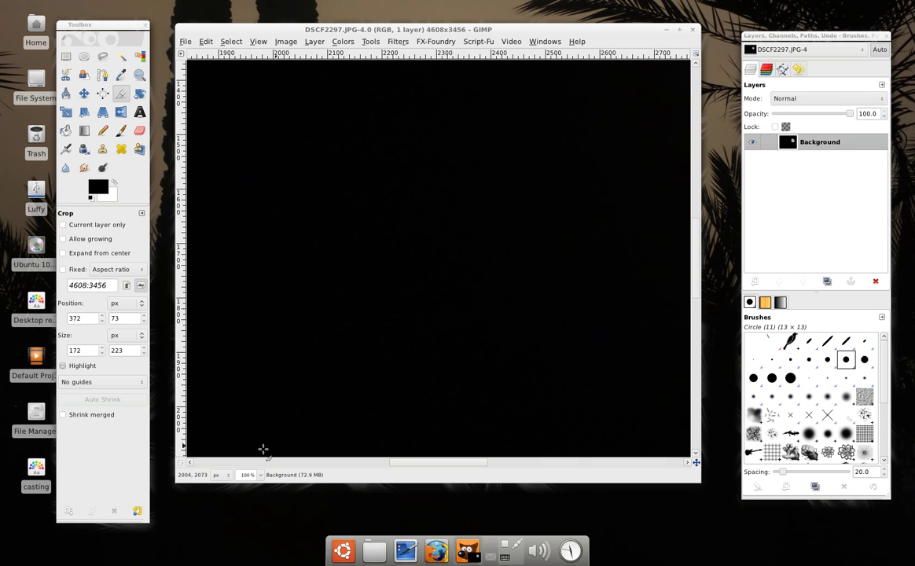
click(259, 475)
click(251, 402)
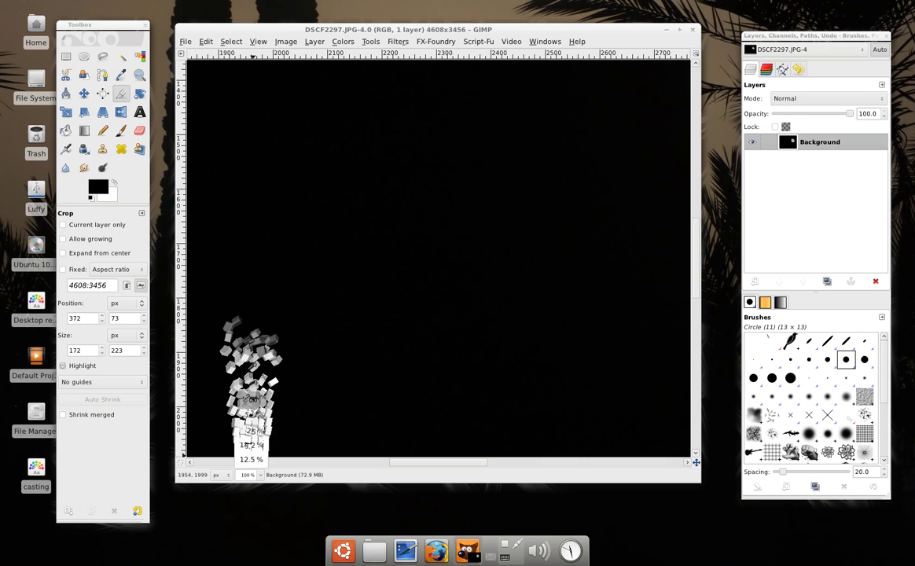
click(260, 475)
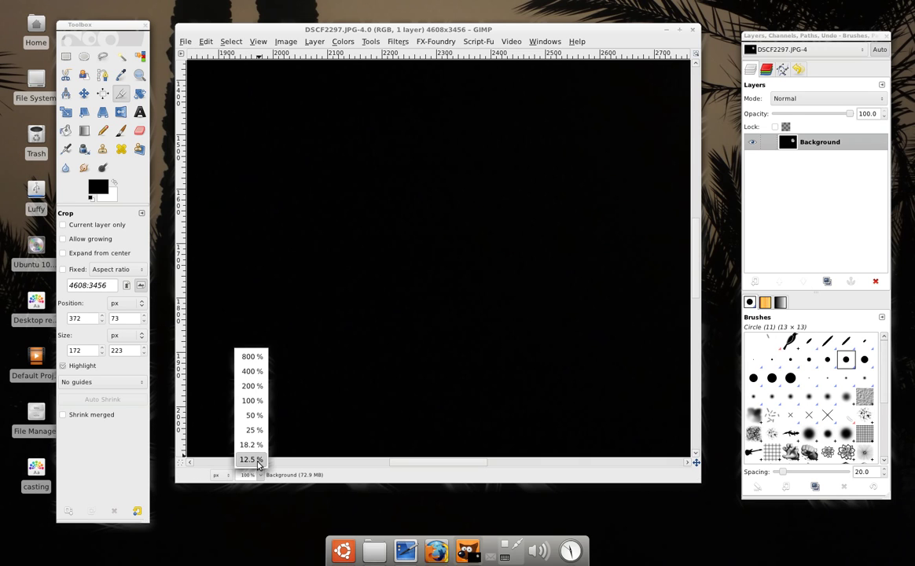
click(251, 460)
Step: Re-crop to a 1288×1512 frame around the moon and inspect it at 100% and 25%
drag(476, 181, 563, 283)
click(558, 251)
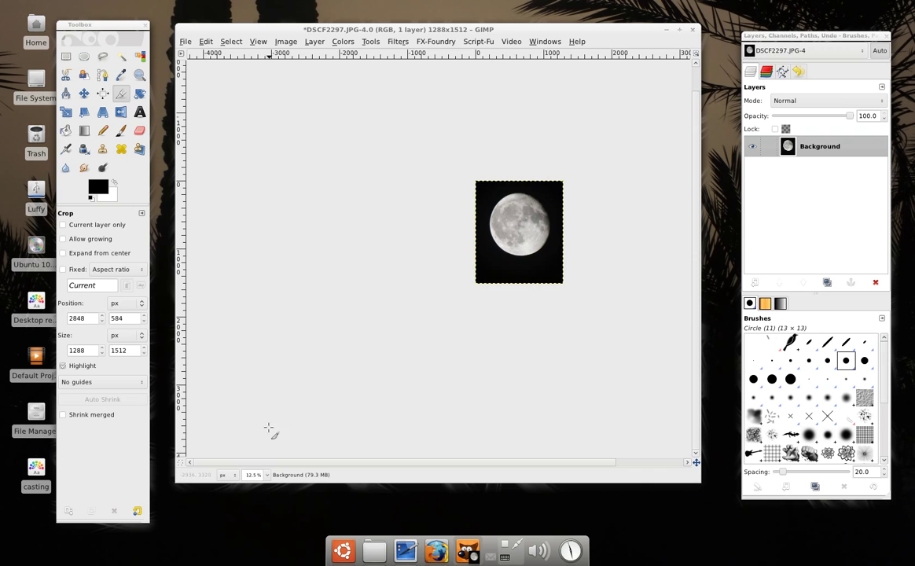
click(253, 475)
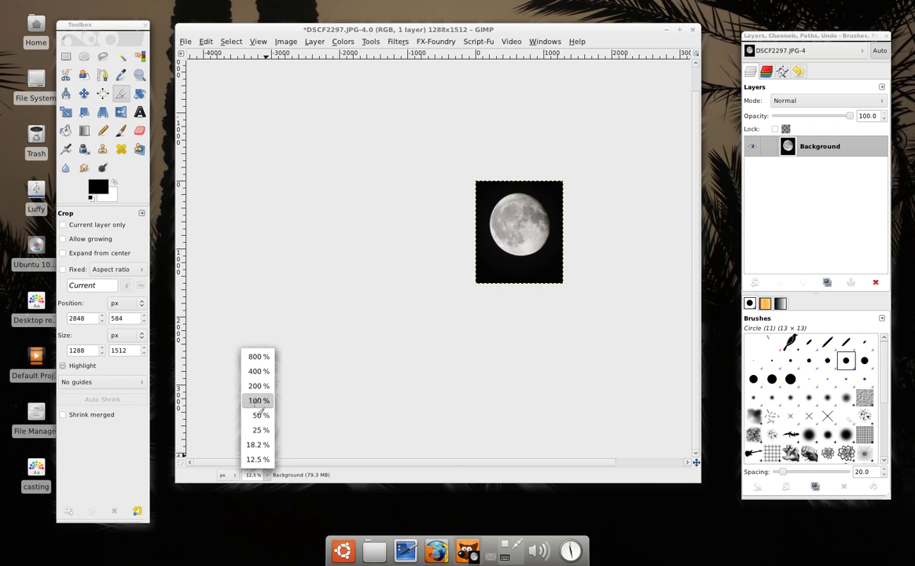
click(257, 402)
drag(398, 465, 478, 464)
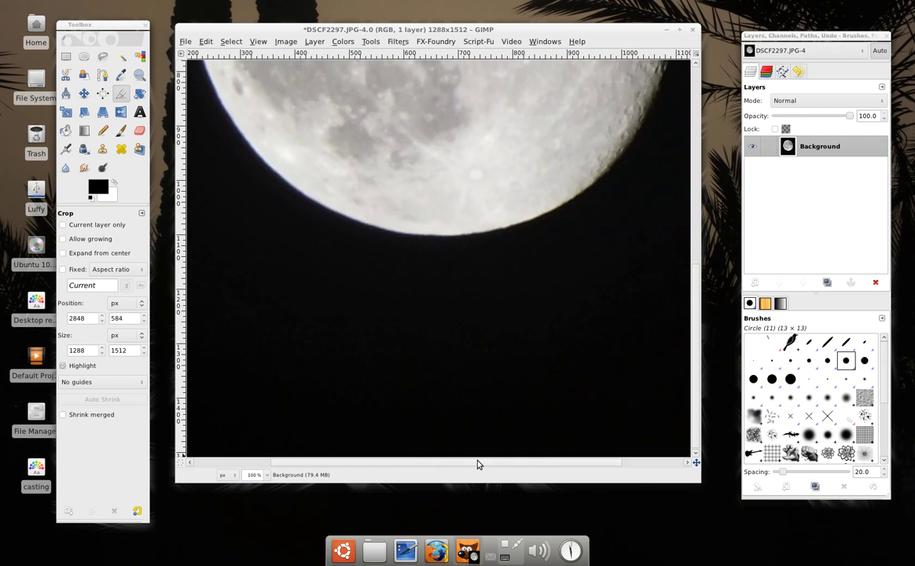
drag(695, 361, 696, 212)
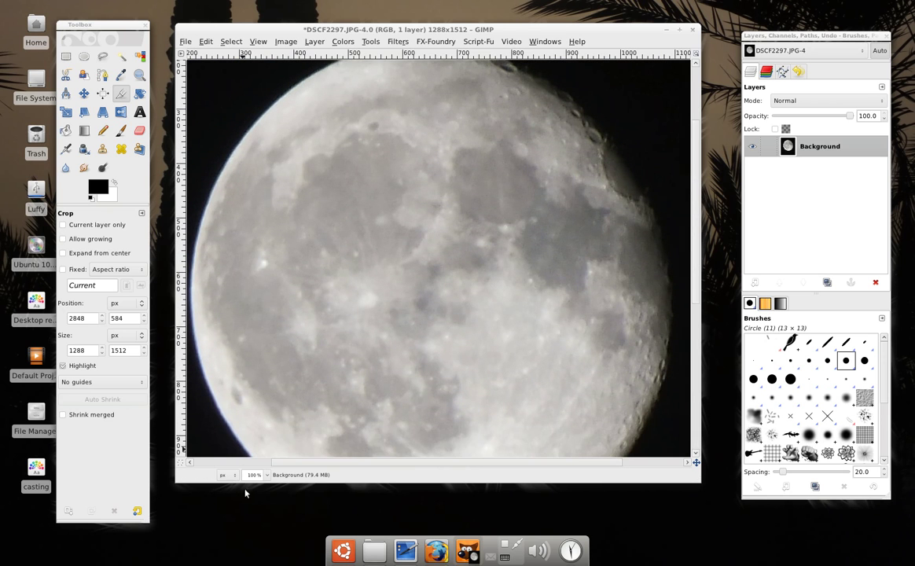
click(265, 477)
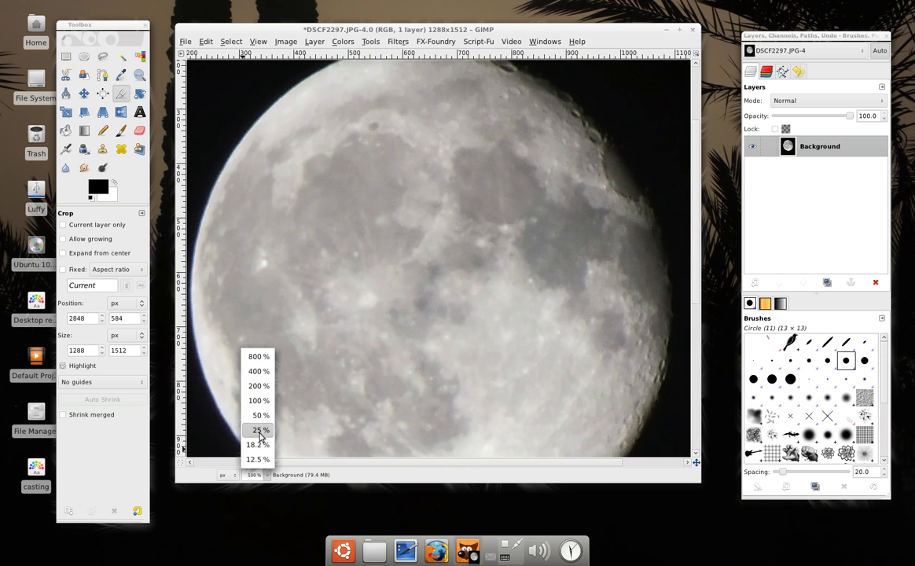
click(261, 431)
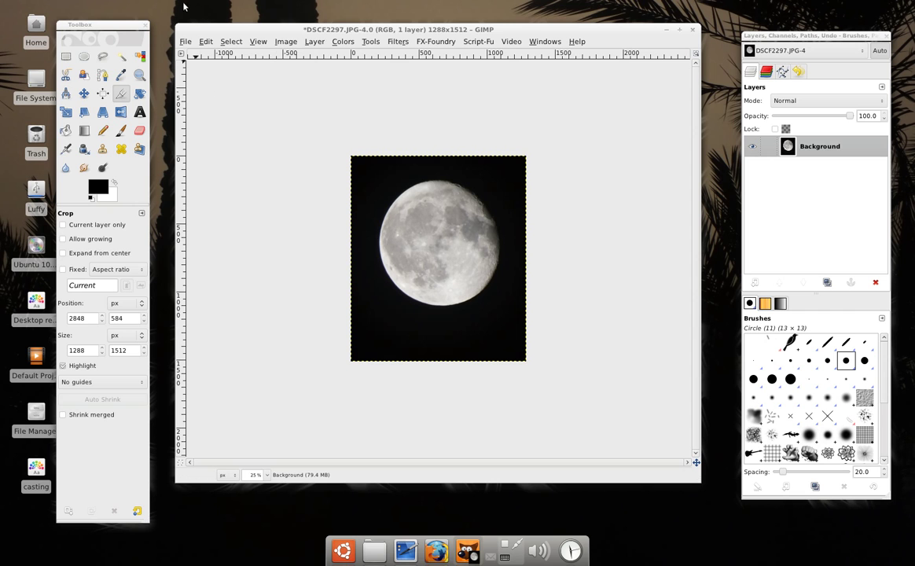
click(185, 40)
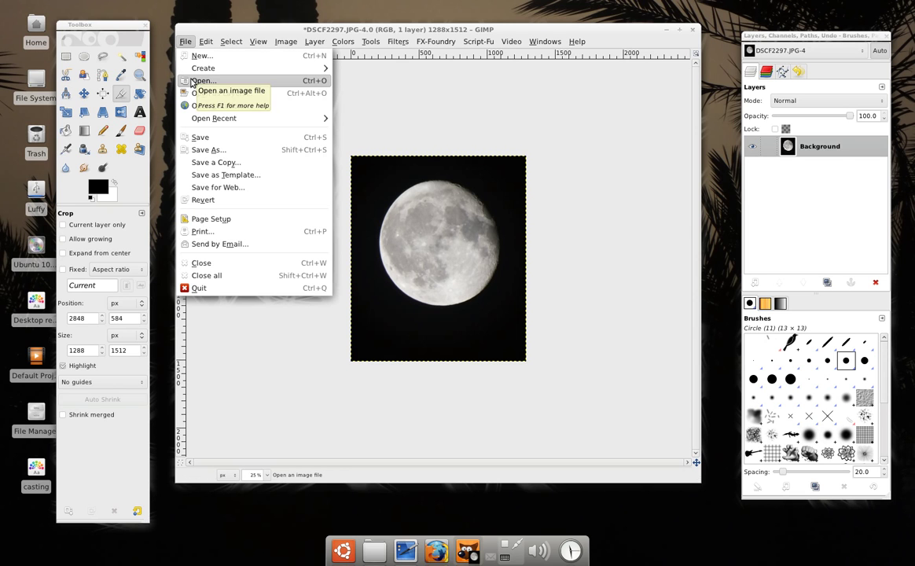
Step: Cancel the Open Image dialog, undo the crop, and re-crop to 1476×1448 with the moon at right
click(201, 80)
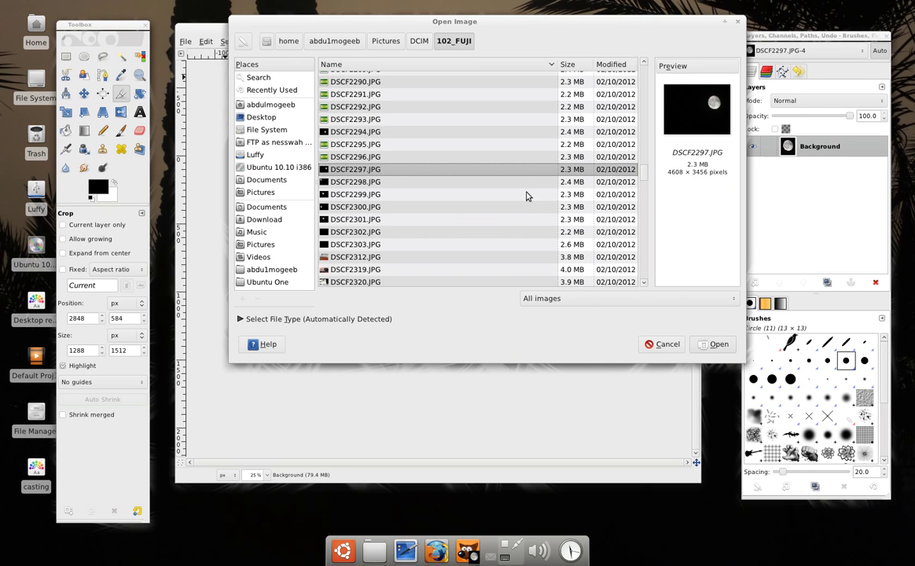
click(667, 346)
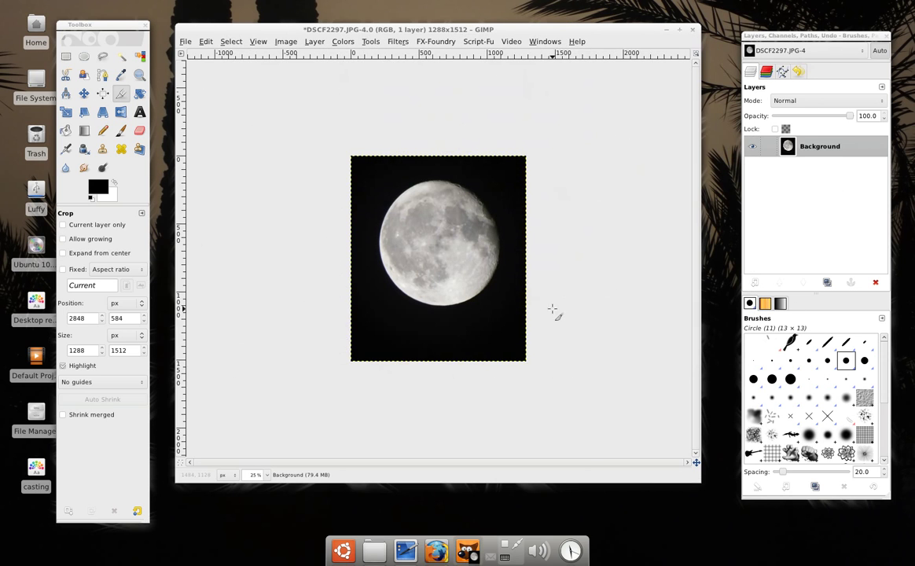
key(ctrl+z)
drag(250, 158, 273, 165)
drag(333, 171, 500, 354)
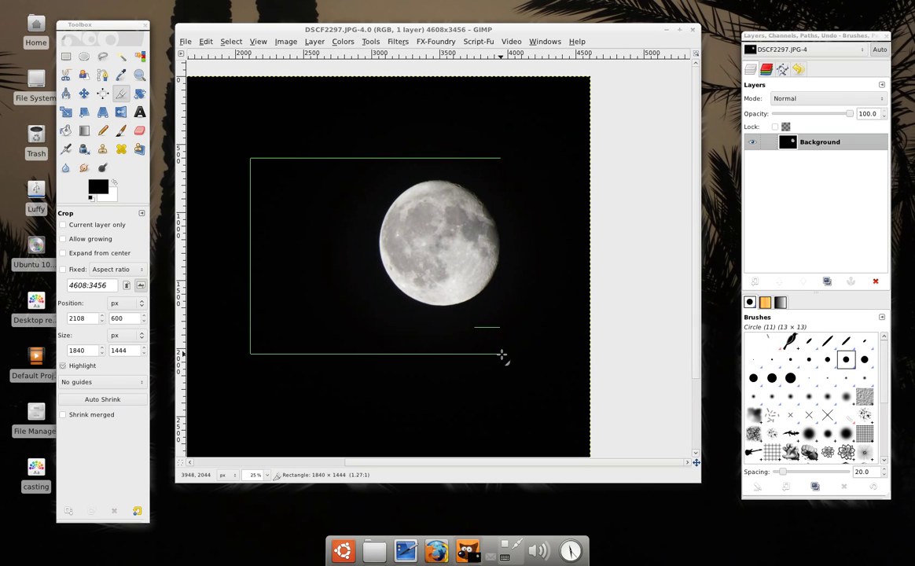
drag(500, 355, 452, 355)
key(Return)
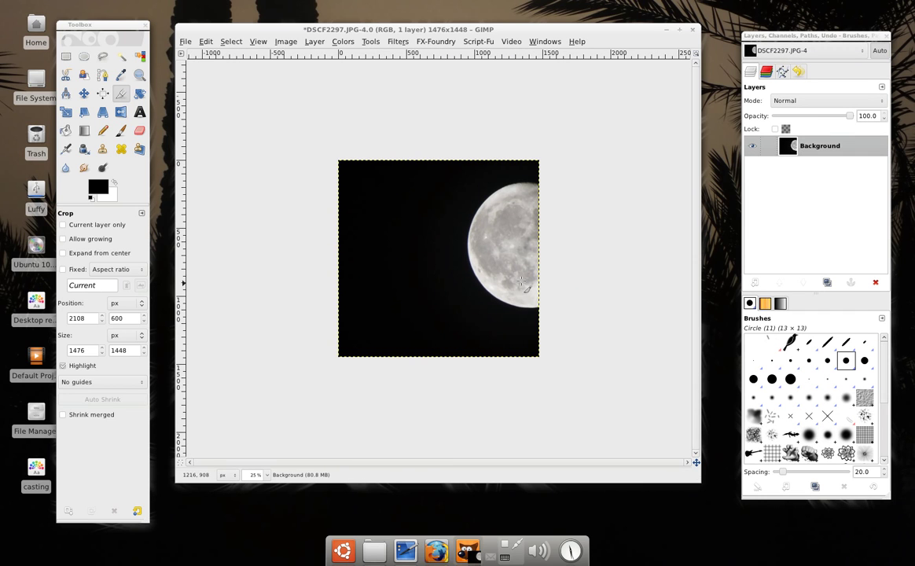
click(283, 43)
mouse_move(304, 81)
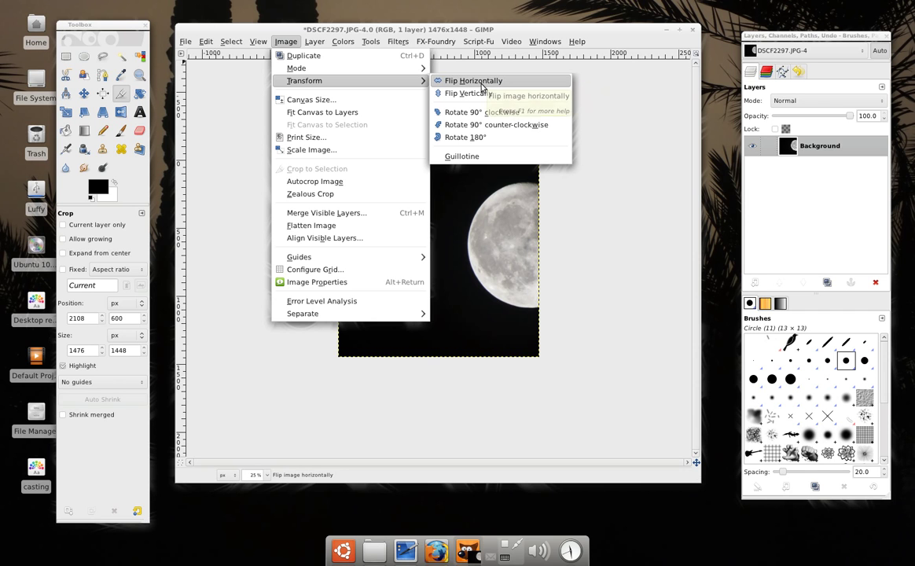
Step: Apply Image > Transform > Flip Horizontally to the 1476×1448 moon photo
click(481, 82)
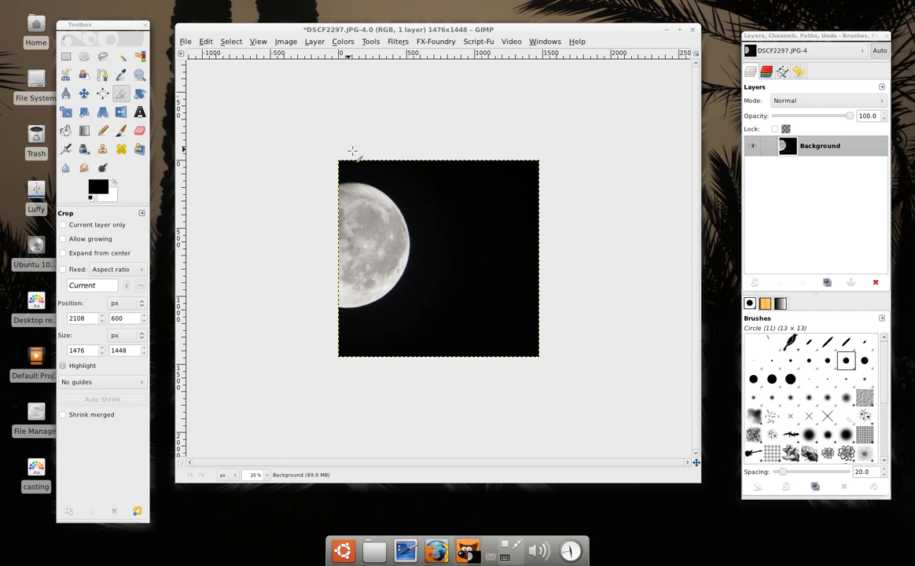
click(286, 41)
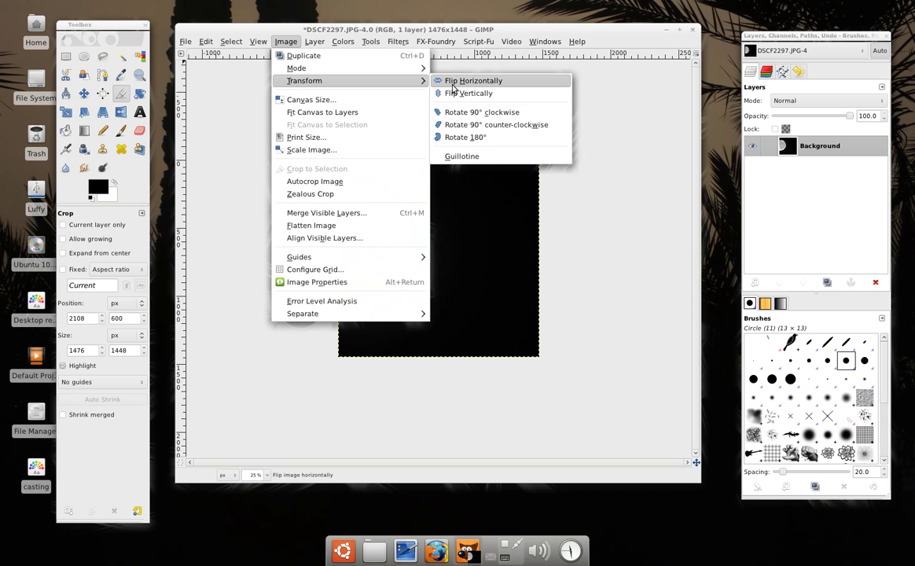
click(455, 88)
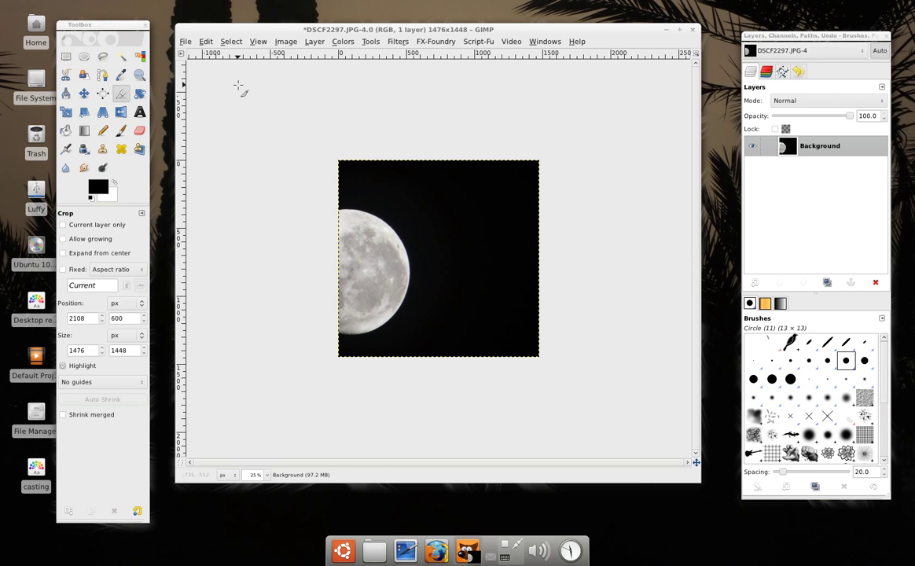
click(287, 41)
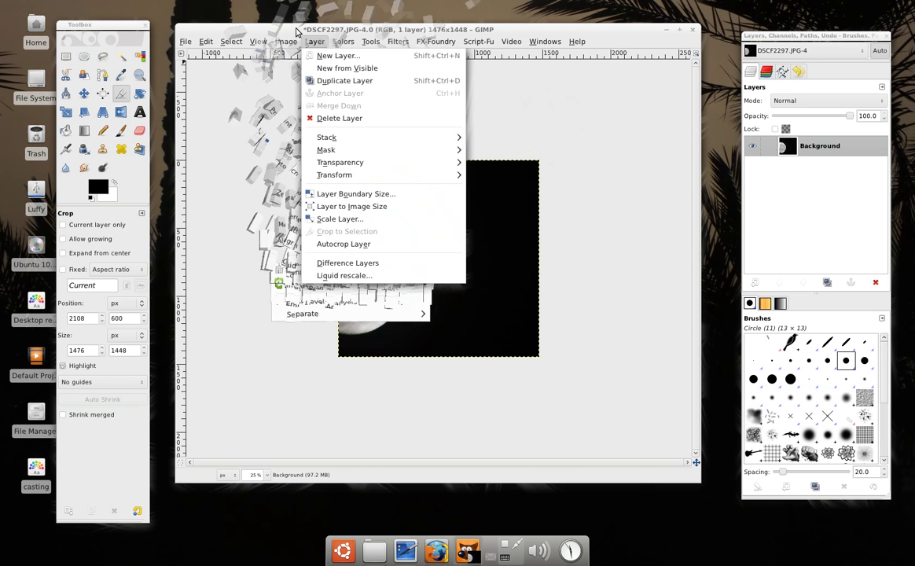
key(Escape)
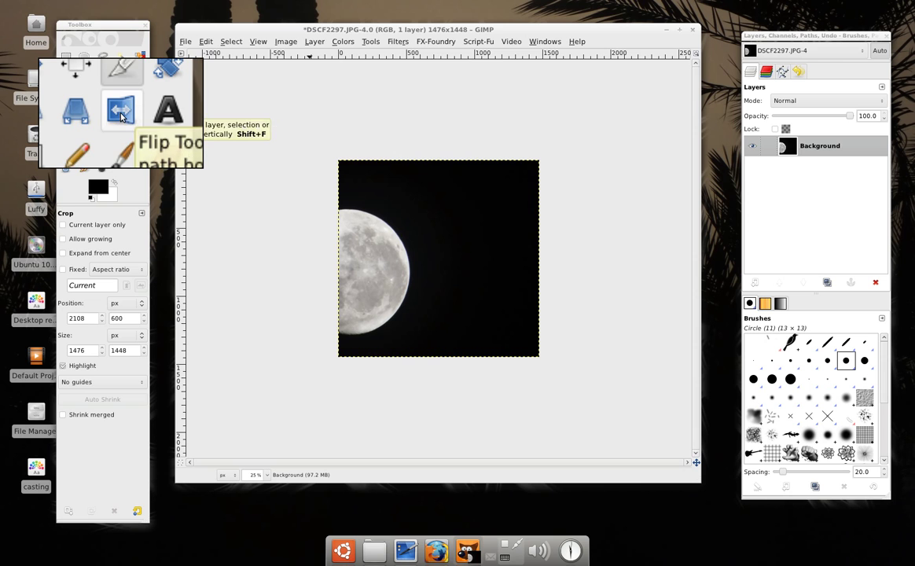
Step: Use the Flip tool to flip the photo horizontally, then vertically with Flip Type set to Vertical
click(120, 114)
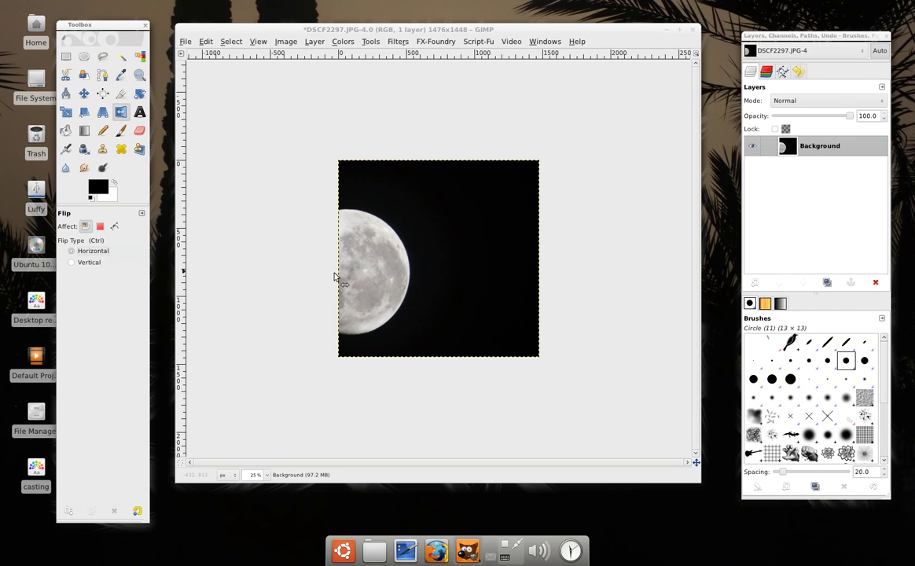
click(395, 273)
click(395, 273)
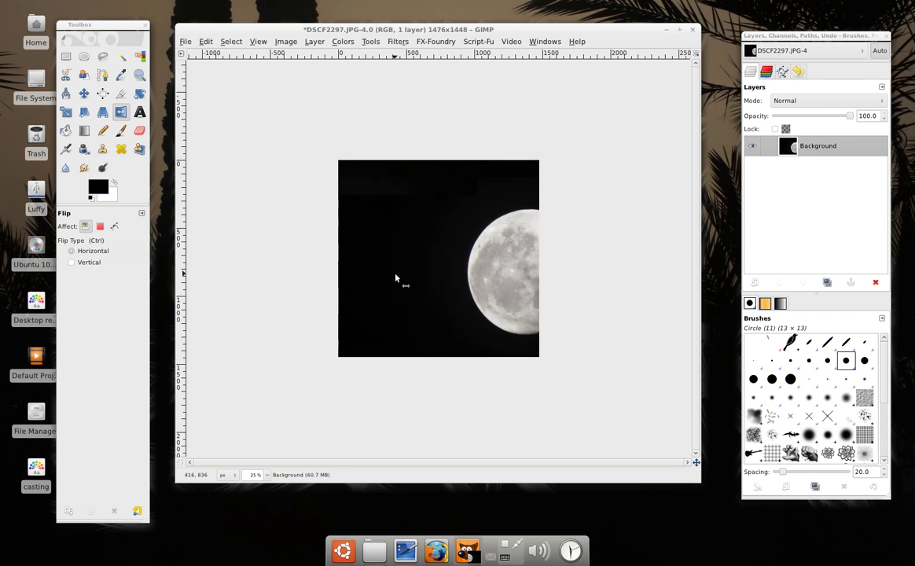
click(89, 262)
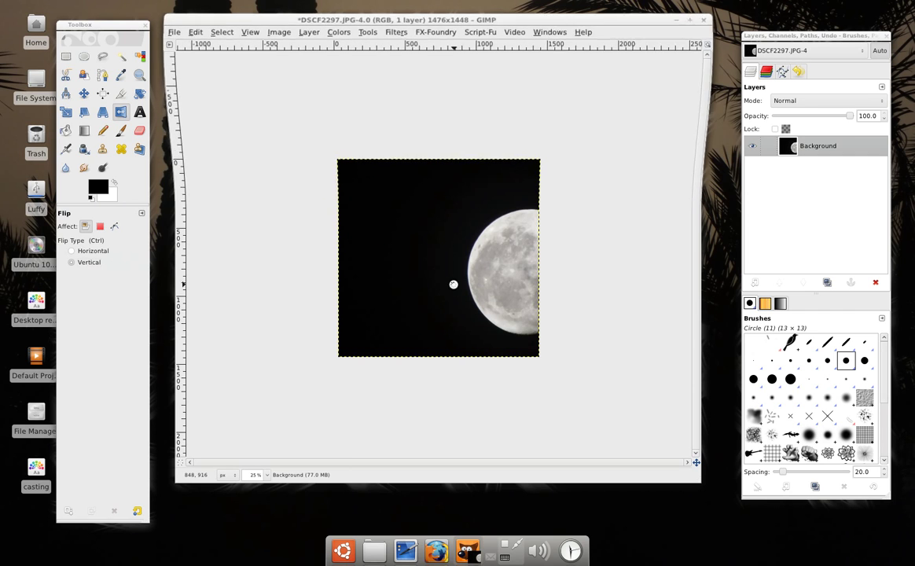
click(454, 290)
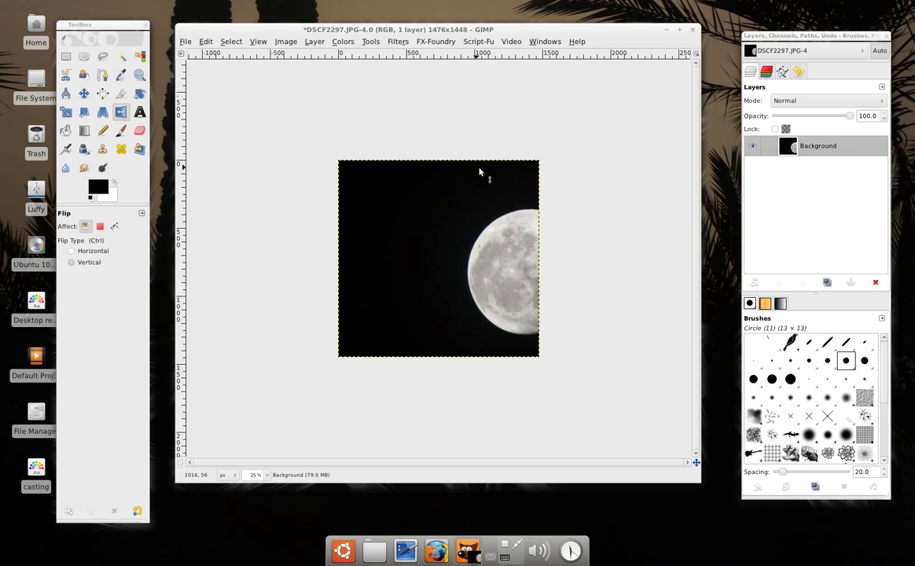
click(103, 114)
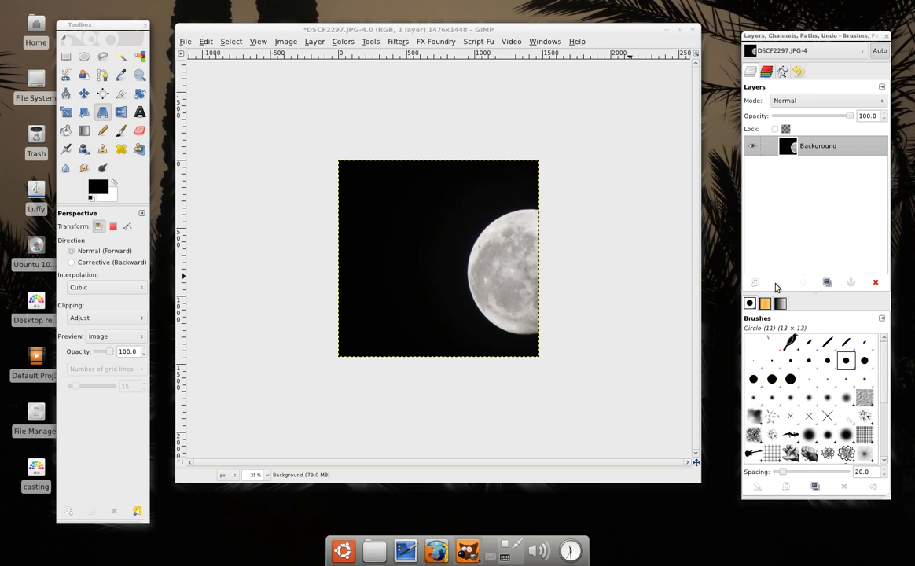
Step: Add a new layer and bucket-fill it white
key(ctrl+shift+n)
click(516, 362)
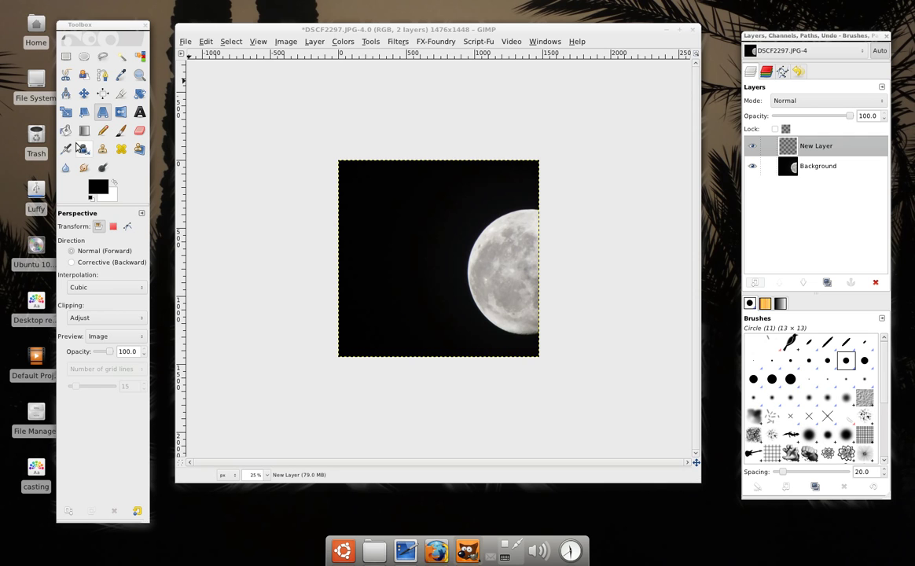
click(67, 132)
click(114, 184)
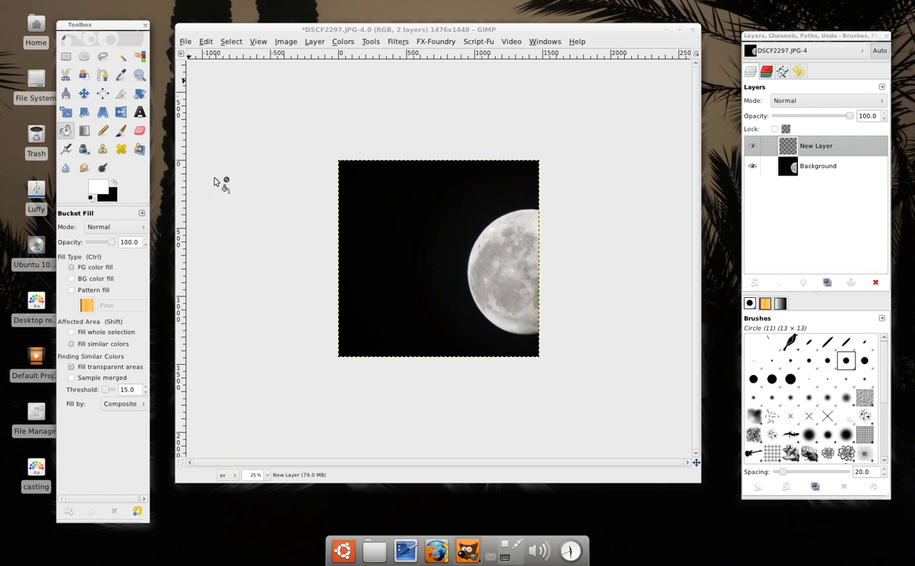
click(366, 188)
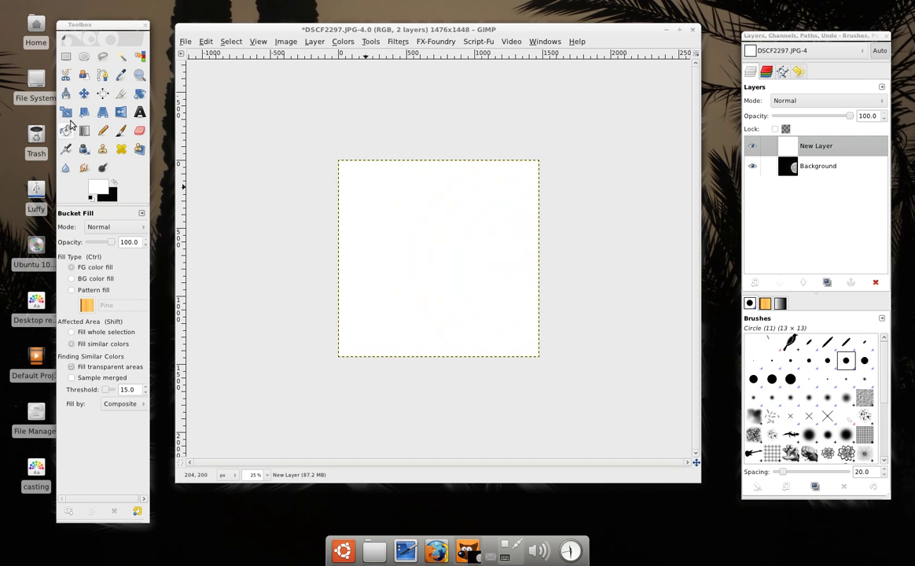
click(84, 93)
Step: Scale the image down to 500×491 pixels and view it at 100% zoom
click(346, 43)
mouse_move(285, 41)
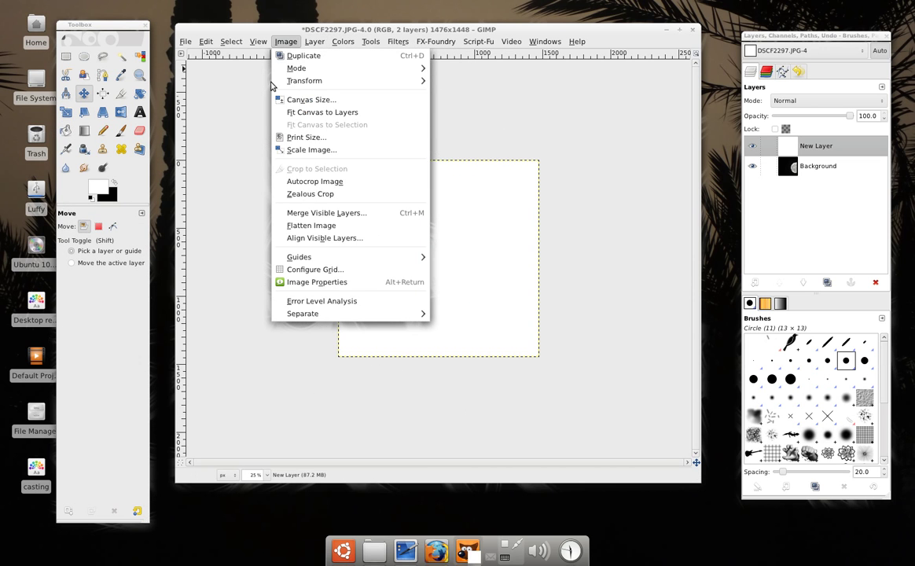
click(301, 153)
text(500)
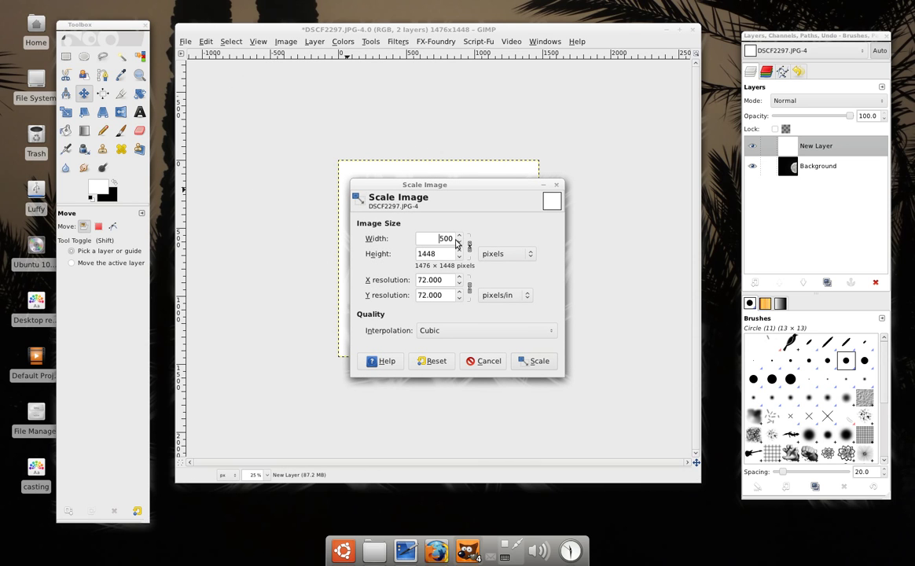
click(537, 360)
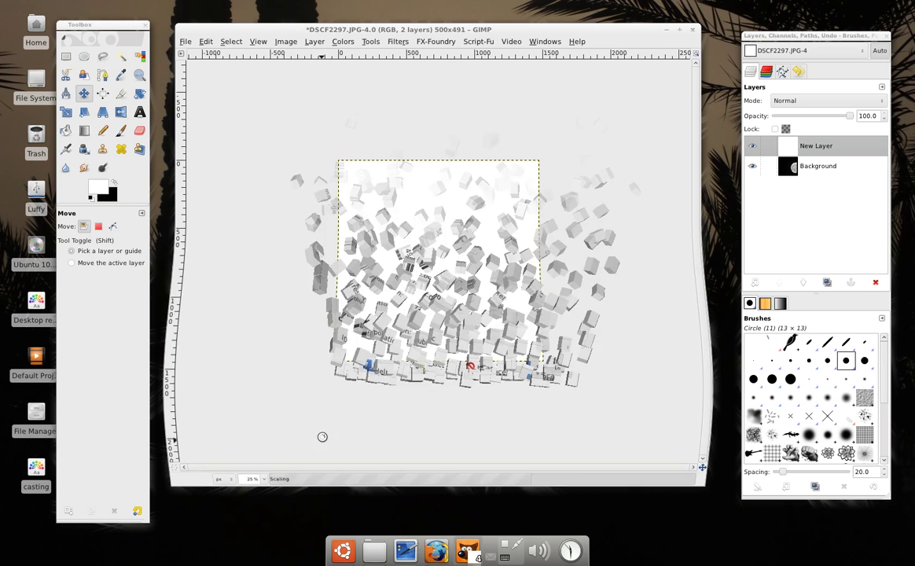
click(256, 475)
click(259, 401)
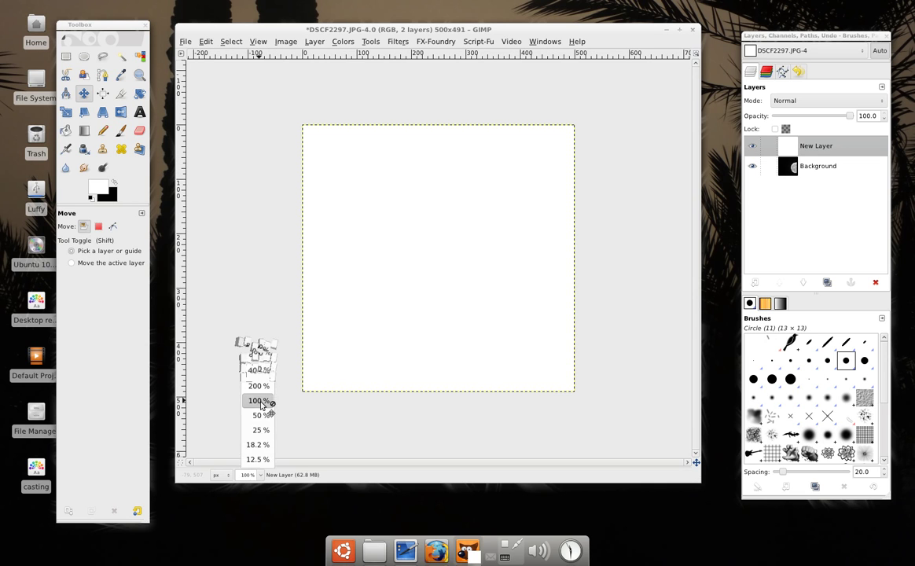
Step: Move the moon layer above the white layer, try a perspective warp, then undo it
drag(803, 166, 731, 134)
click(102, 111)
click(319, 167)
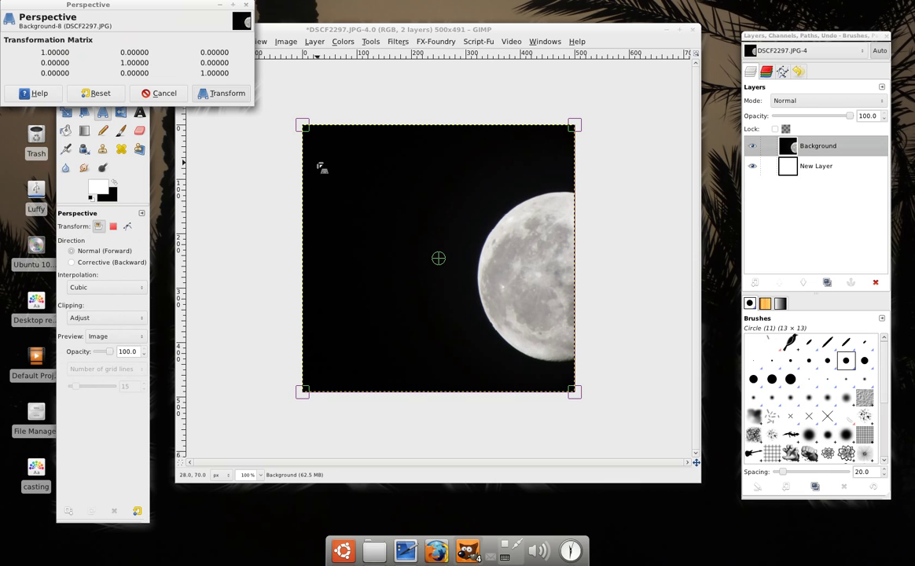
drag(303, 124, 333, 163)
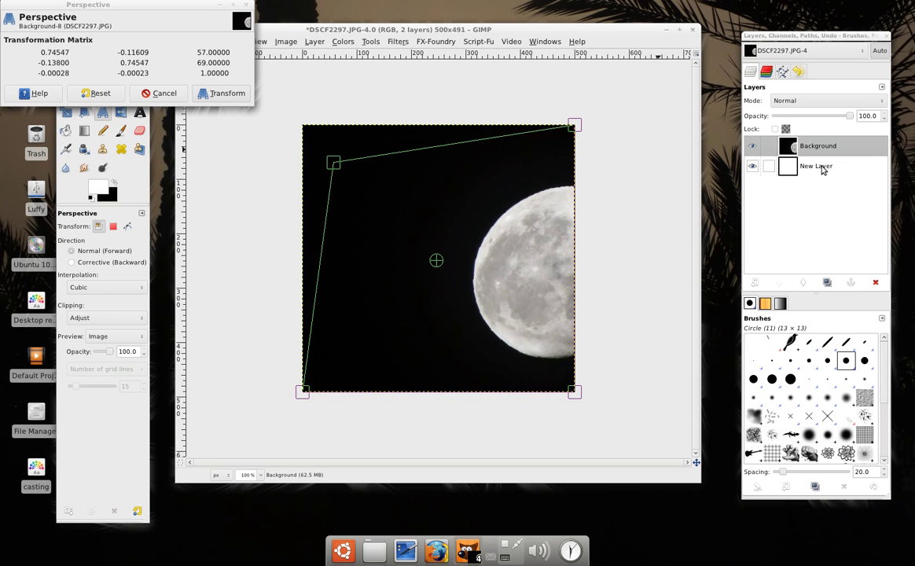
click(226, 92)
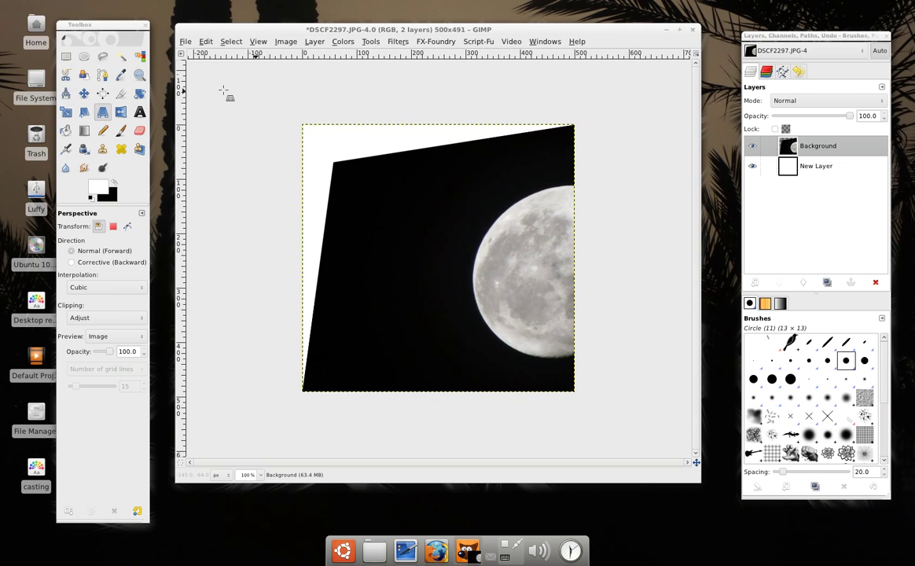
key(ctrl+z)
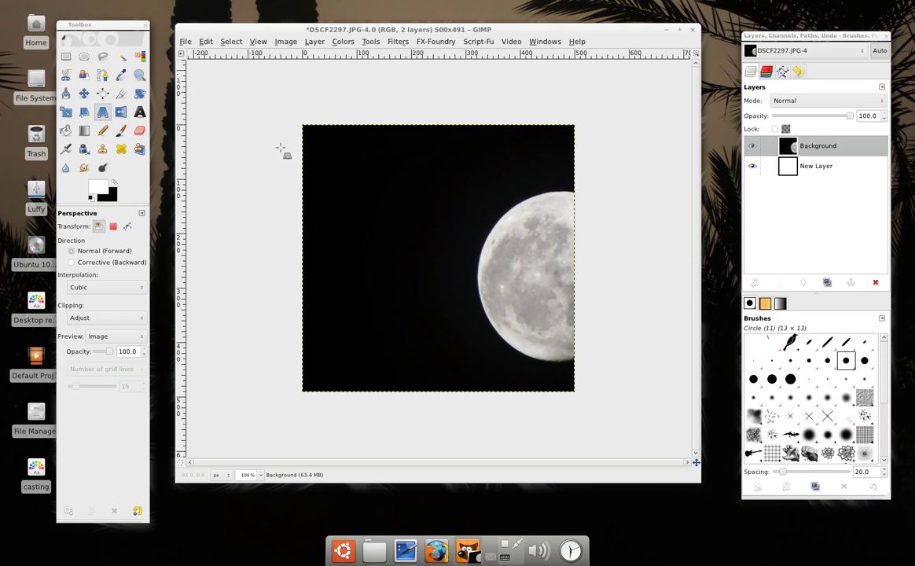
Step: Warp the moon layer by dragging its top-left, top-right and bottom-right corners, then apply
click(505, 307)
mouse_move(576, 397)
mouse_down()
mouse_move(497, 346)
mouse_move(561, 150)
mouse_up()
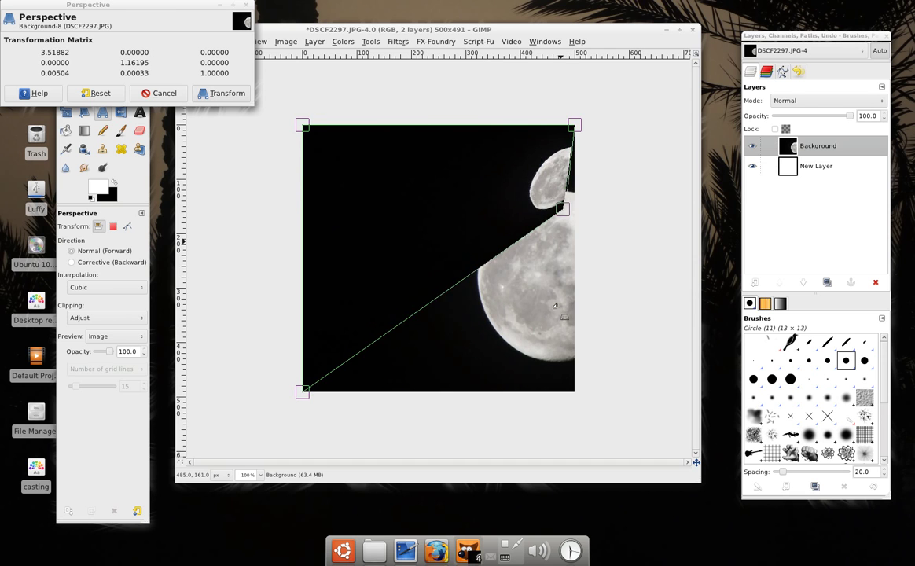
drag(562, 149, 563, 350)
mouse_move(327, 119)
mouse_down()
mouse_move(342, 151)
mouse_move(303, 126)
mouse_up()
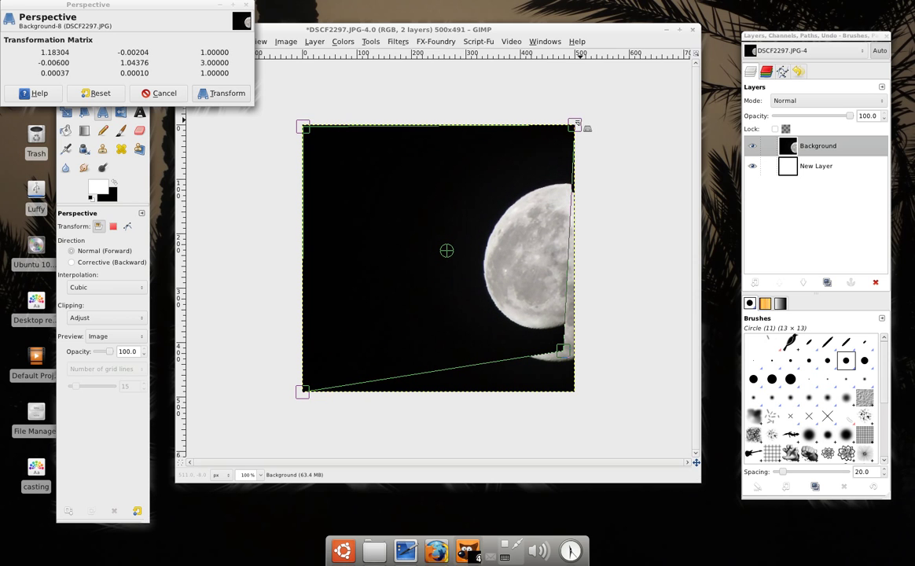
drag(574, 123, 591, 111)
mouse_move(563, 350)
mouse_down()
mouse_move(604, 472)
mouse_move(629, 418)
mouse_up()
click(224, 93)
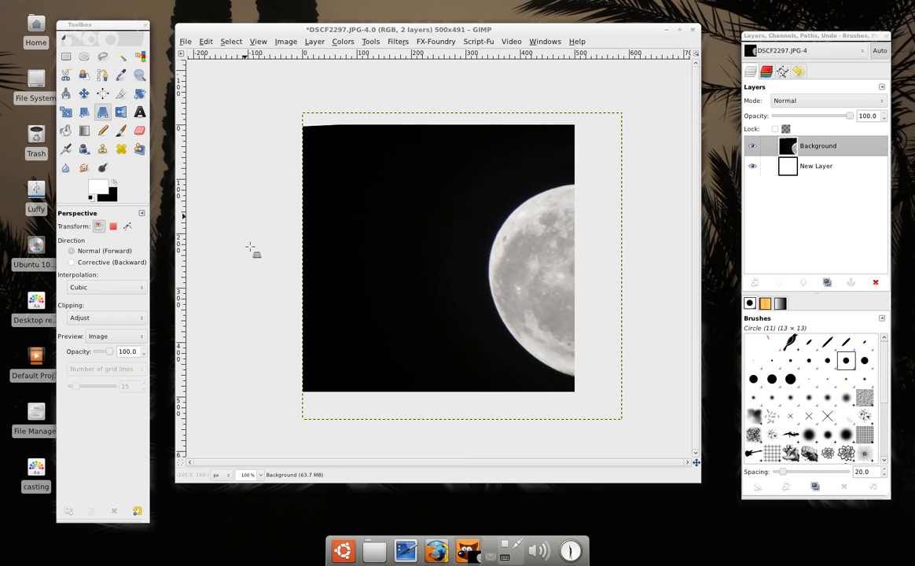
click(84, 112)
click(419, 246)
drag(431, 358, 549, 359)
mouse_move(374, 357)
mouse_down()
mouse_move(246, 348)
mouse_move(341, 334)
mouse_move(267, 211)
mouse_move(280, 292)
mouse_move(536, 405)
mouse_move(249, 386)
mouse_move(398, 391)
mouse_up()
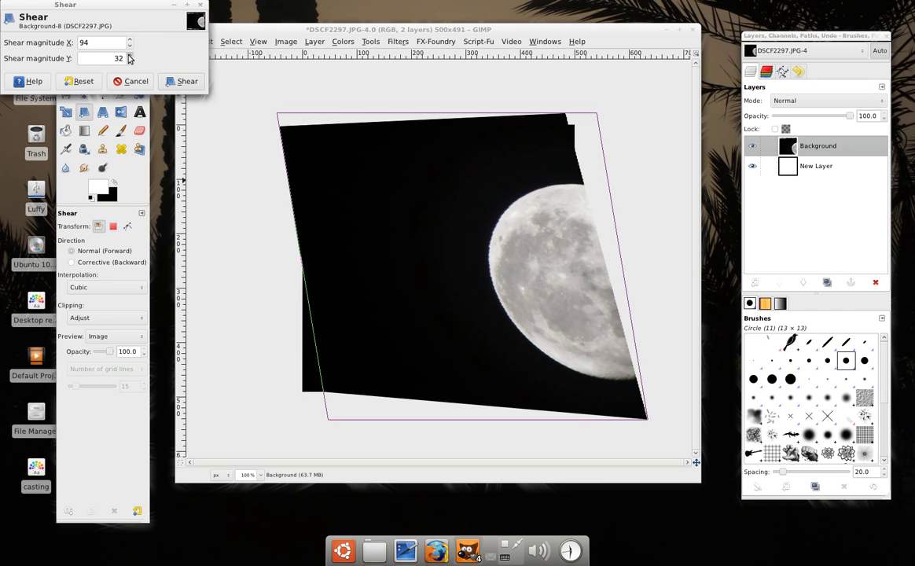
scroll(131, 59, up, 7)
scroll(131, 59, down, 2)
scroll(131, 44, down, 7)
scroll(130, 44, up, 2)
scroll(131, 43, up, 3)
scroll(116, 42, down, 1)
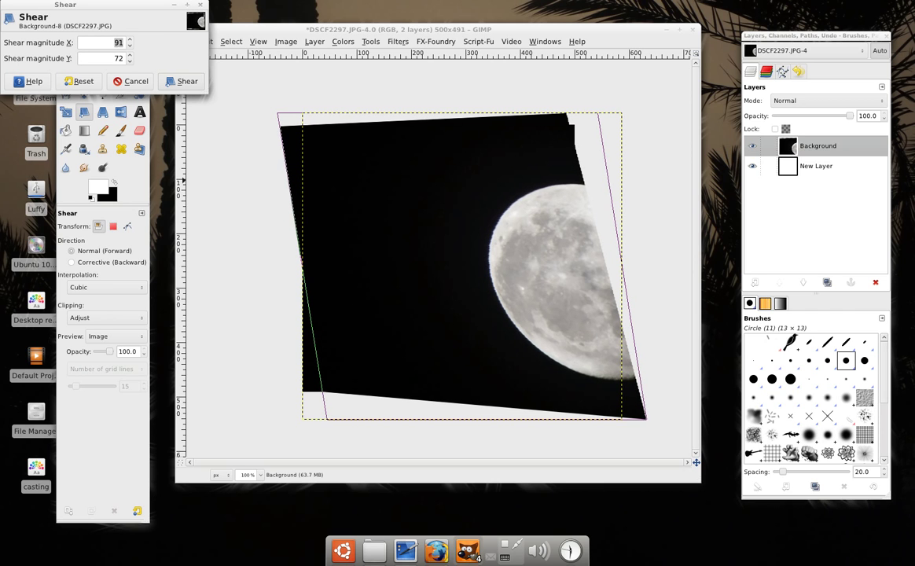
text(0)
click(96, 57)
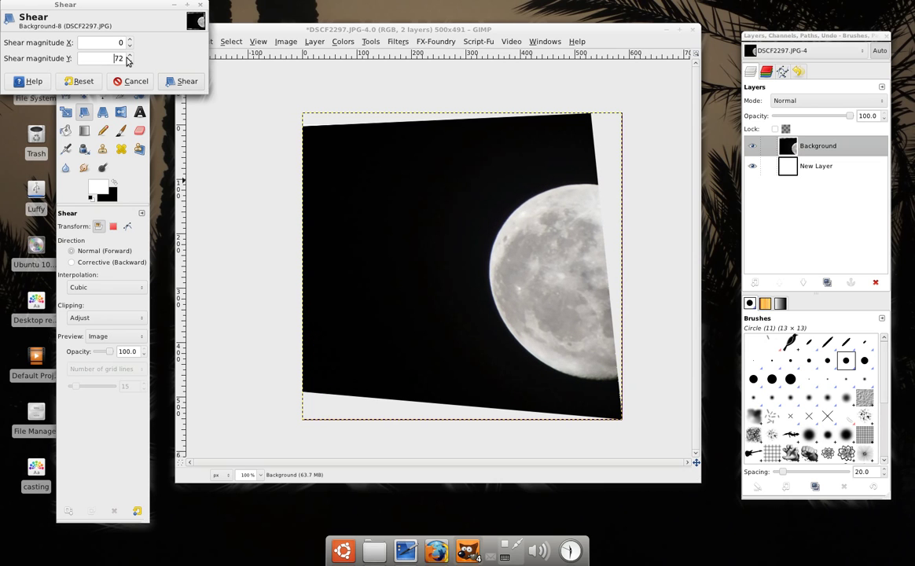
scroll(128, 59, up, 8)
scroll(126, 57, up, 9)
scroll(126, 57, up, 8)
scroll(125, 57, up, 8)
click(131, 81)
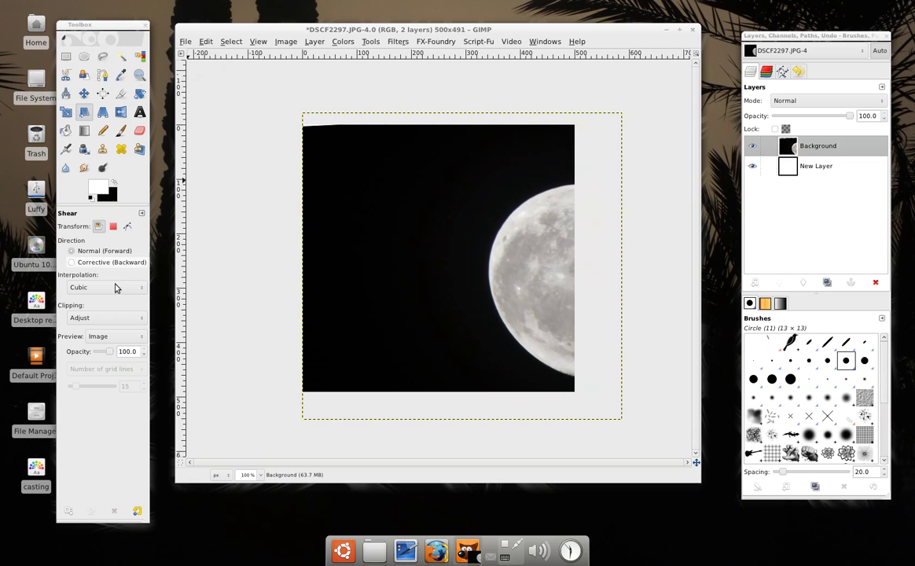
Step: Scale the moon layer down to about 267×247 pixels and move it toward the canvas centre
click(66, 111)
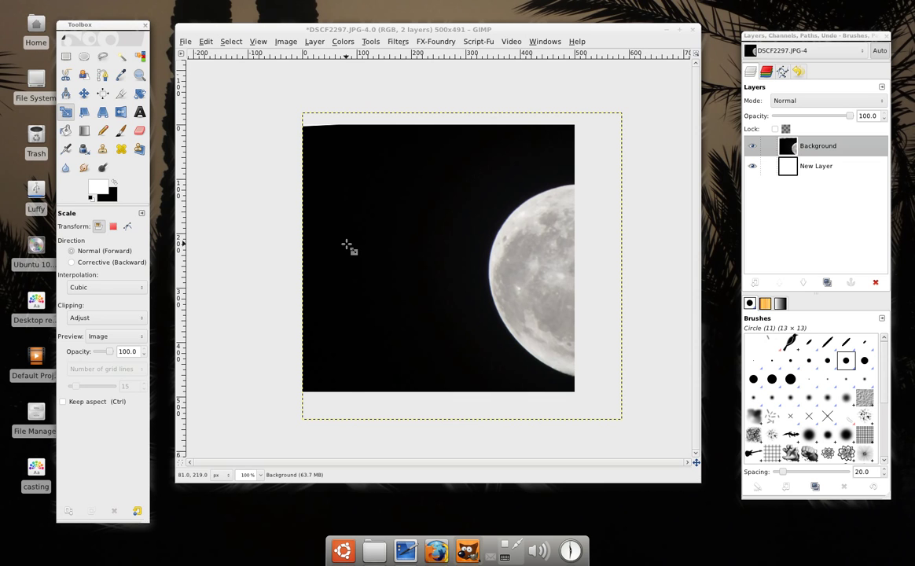
click(347, 246)
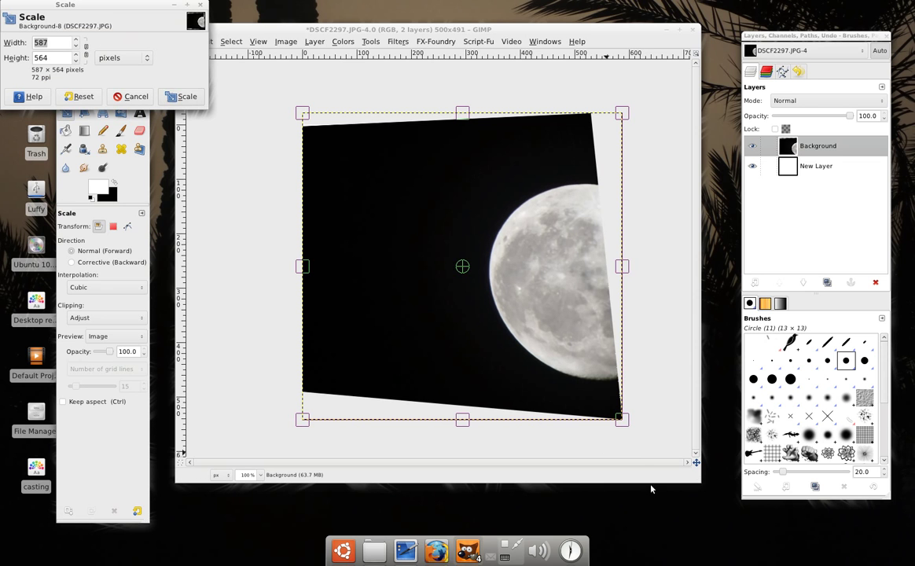
drag(619, 421, 438, 242)
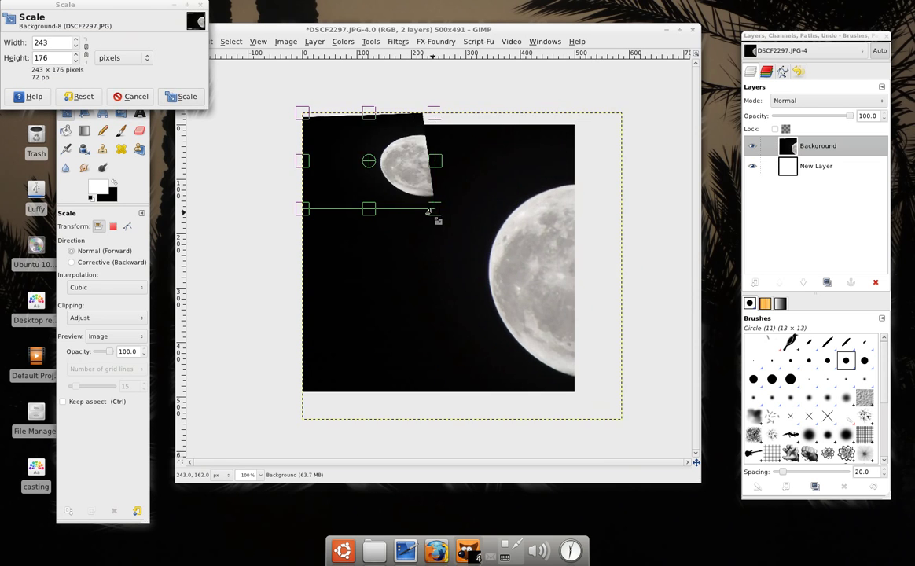
click(181, 95)
click(84, 93)
mouse_move(371, 203)
mouse_down()
mouse_move(505, 285)
mouse_move(324, 289)
mouse_up()
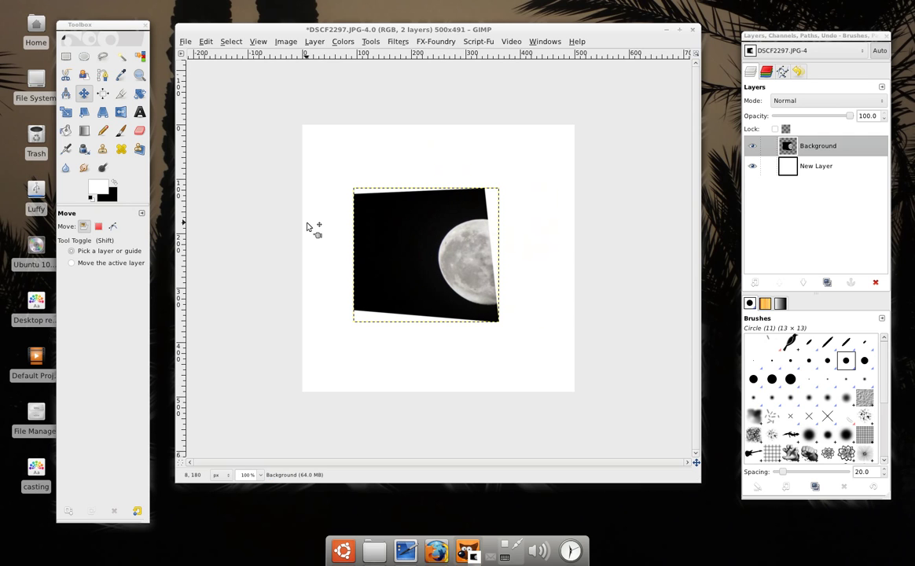
Step: Open the sunset palm photo DSCF2421.JPG from the recently used images in DCIM
click(184, 41)
click(203, 80)
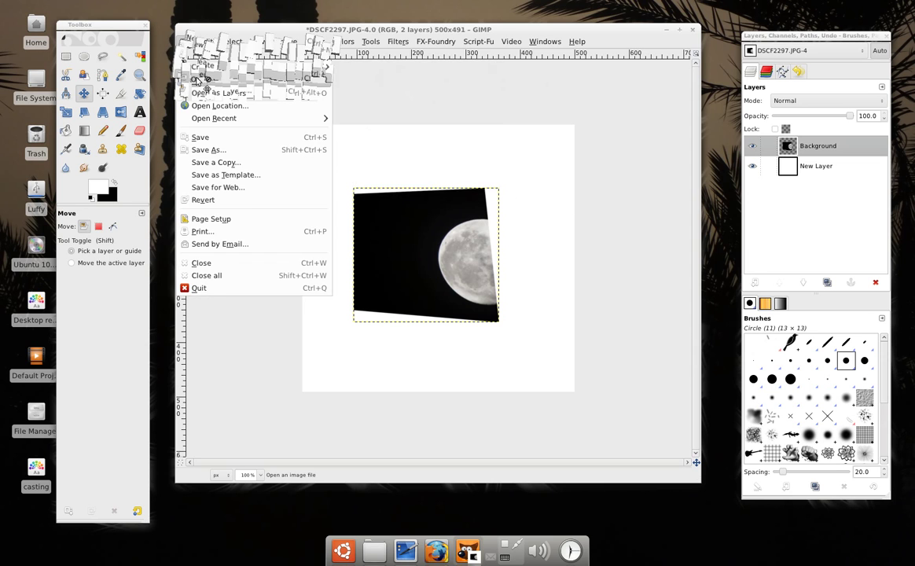
click(419, 41)
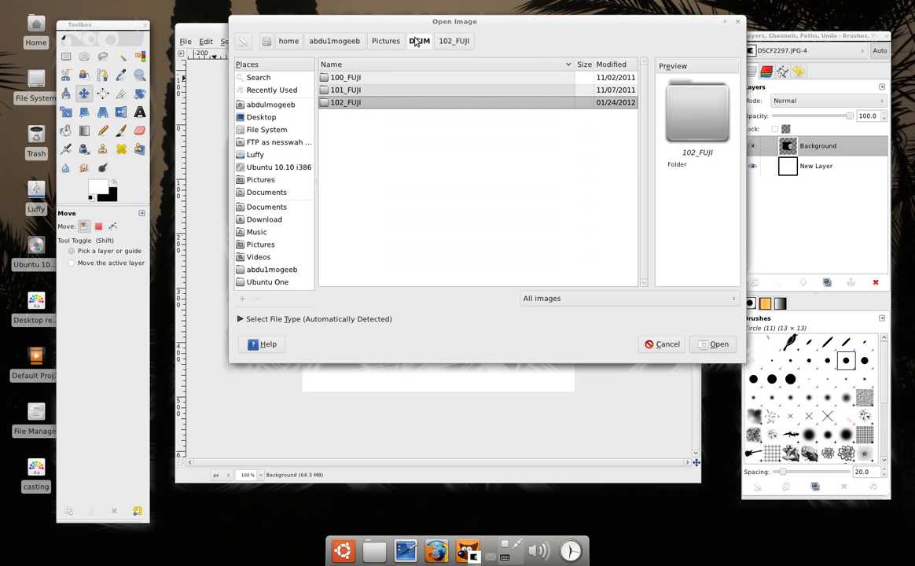
click(271, 90)
click(337, 103)
double_click(338, 103)
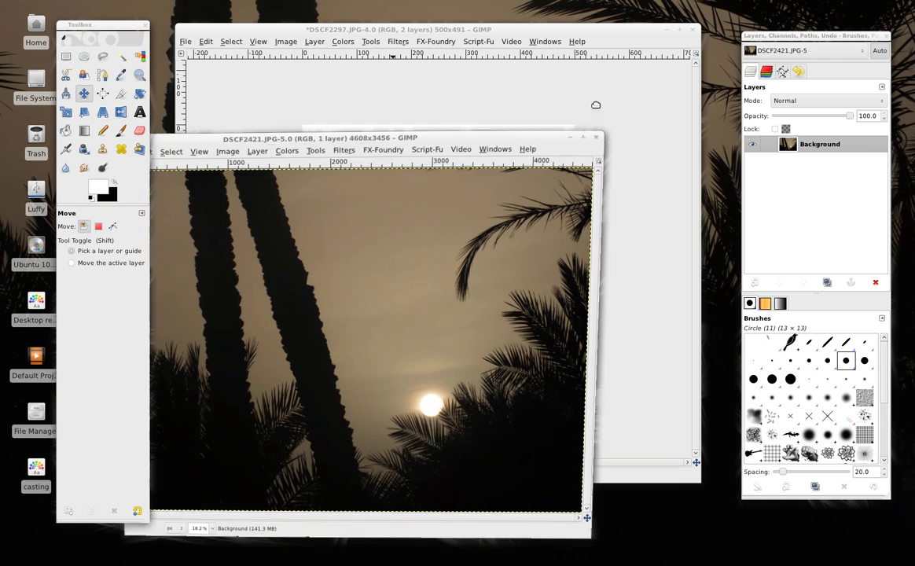
Step: Convert the sunset photo to grayscale, undo it, and bring up Image > Mode again
drag(390, 170, 588, 95)
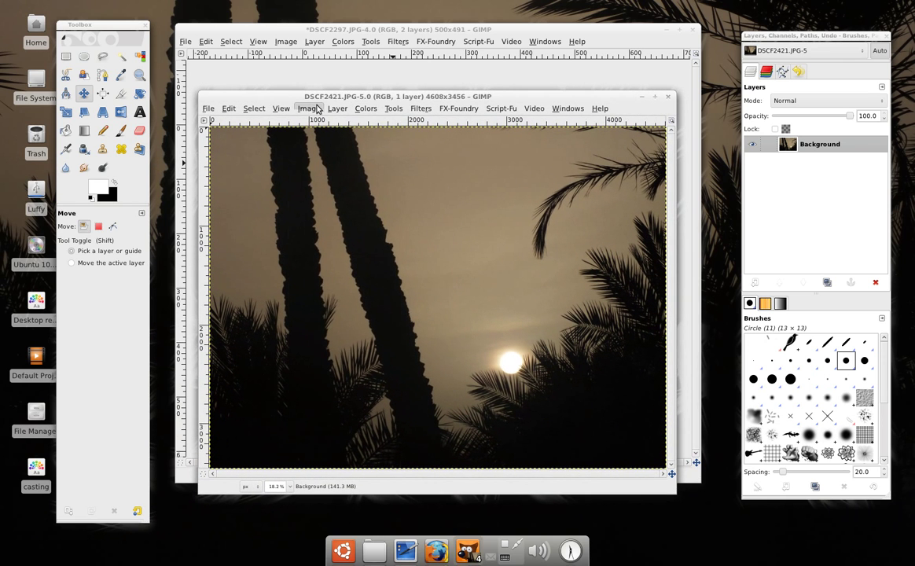
click(318, 109)
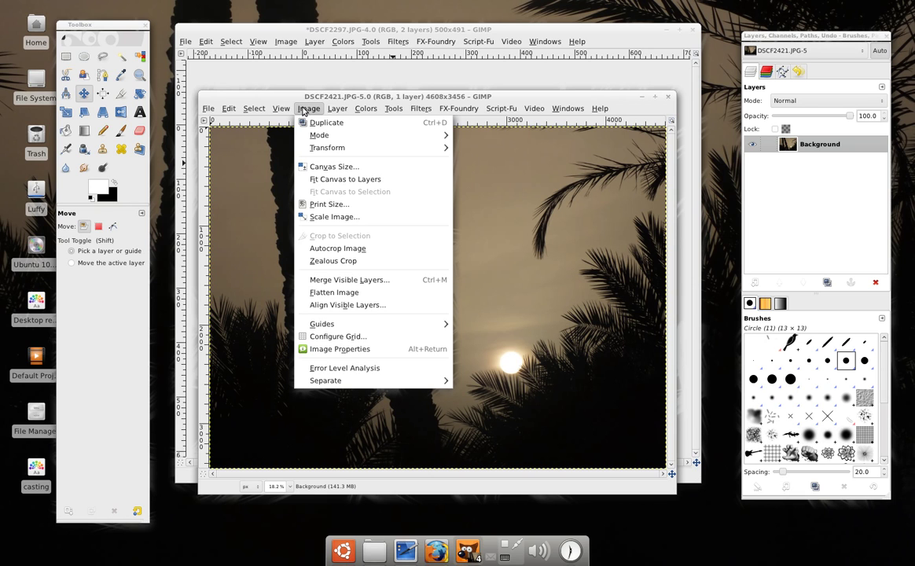
mouse_move(319, 136)
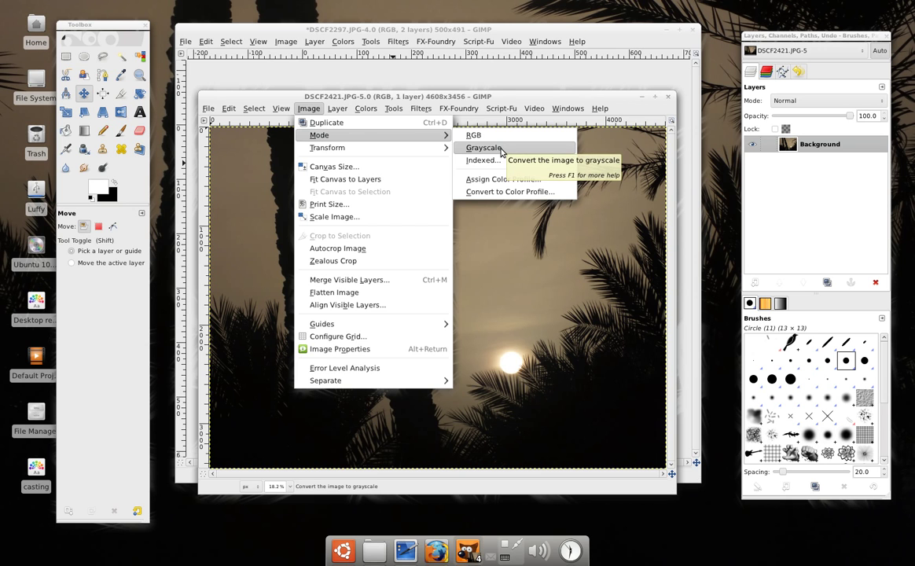
click(484, 148)
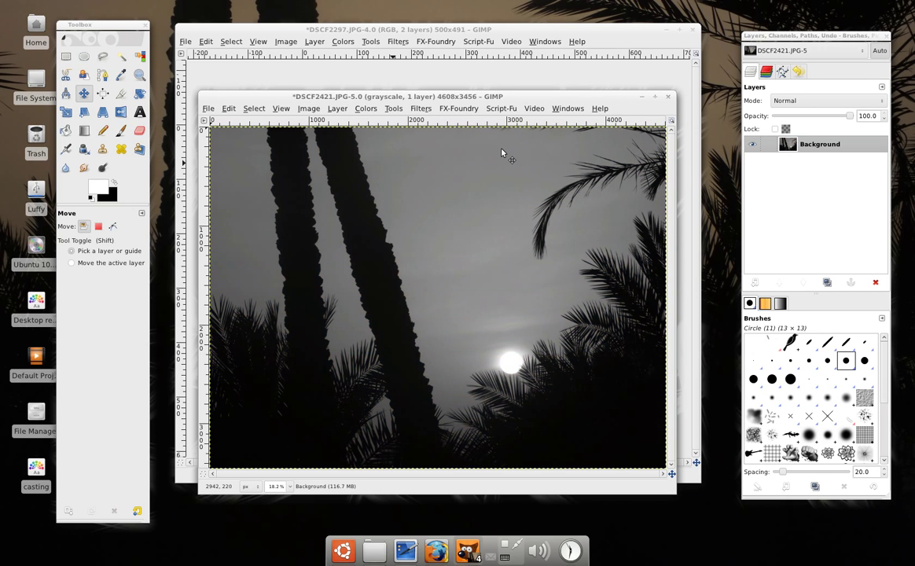
key(ctrl+z)
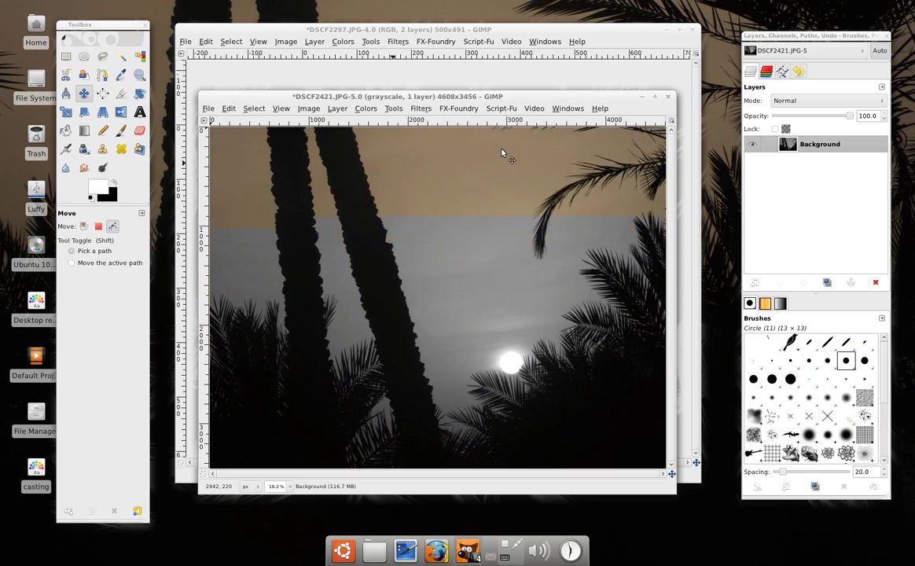
click(366, 108)
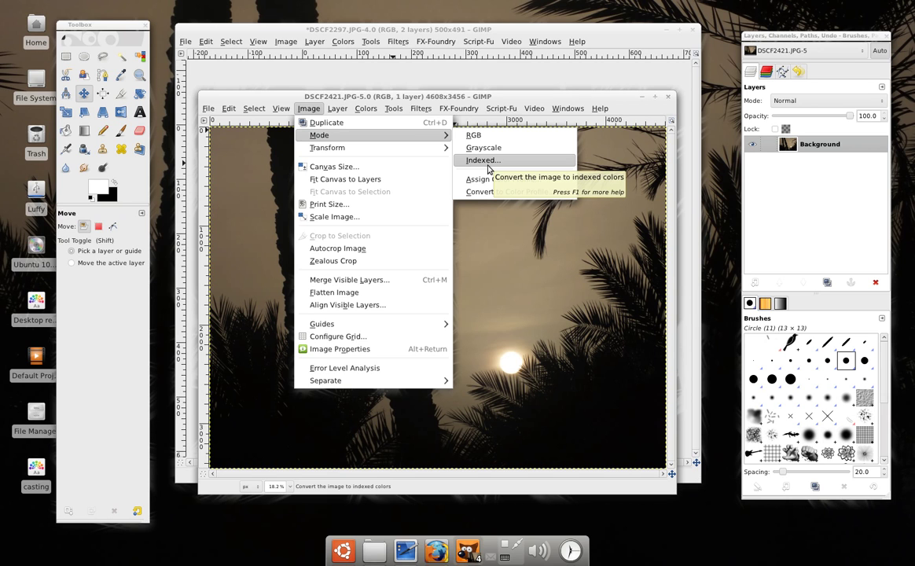
click(489, 163)
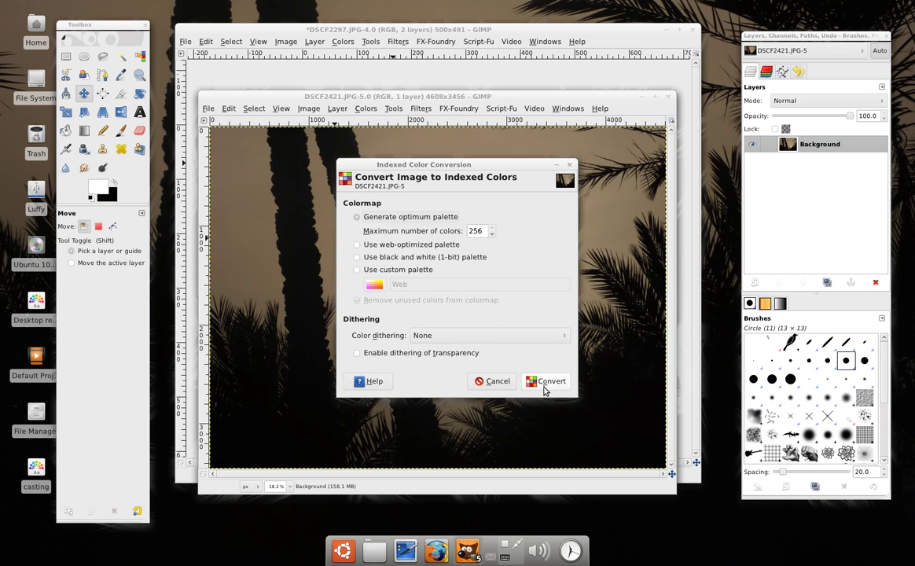
click(545, 386)
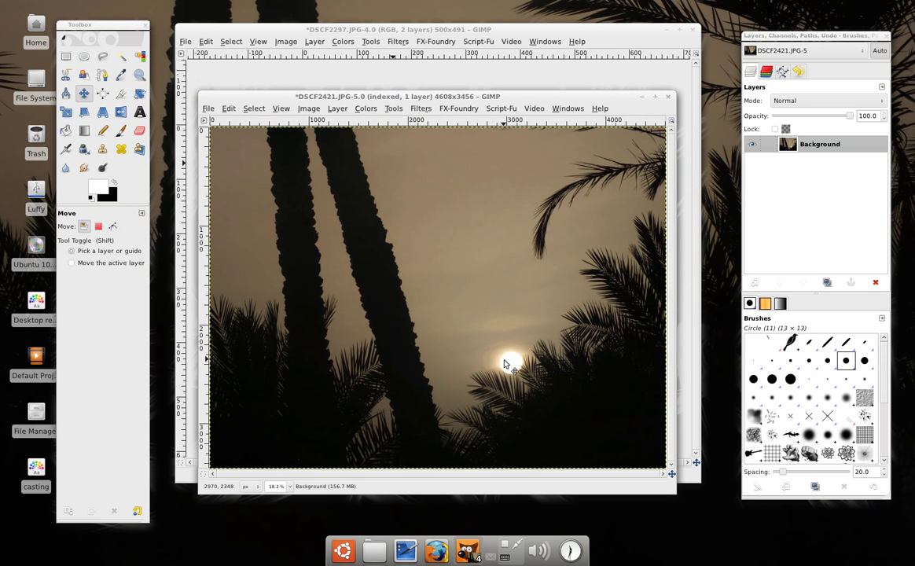
key(ctrl+z)
click(276, 486)
click(282, 412)
drag(392, 475, 531, 475)
scroll(485, 399, down, 5)
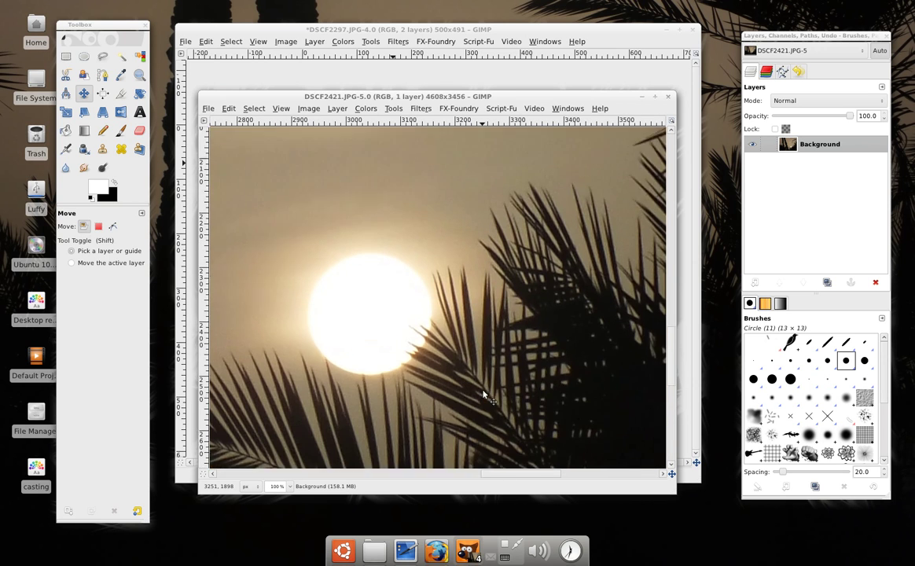
scroll(437, 315, up, 3)
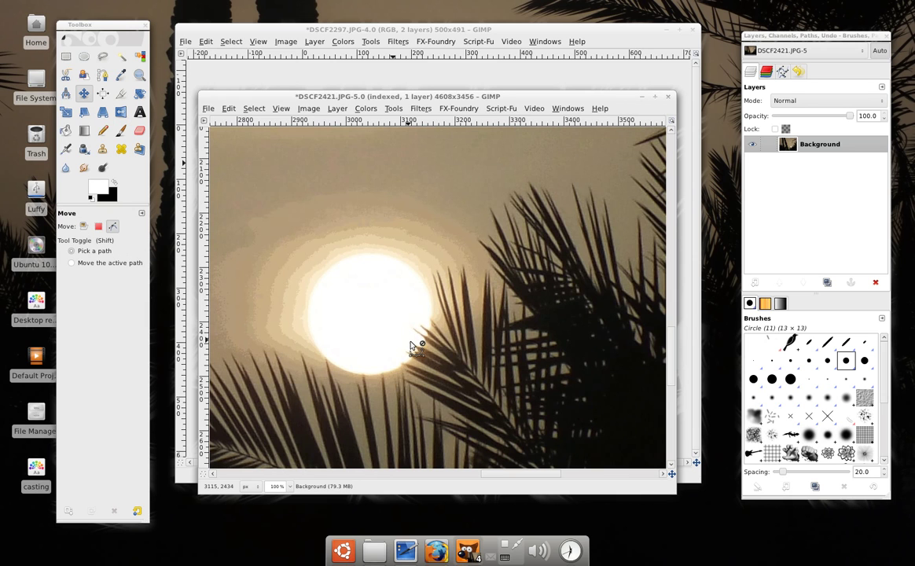
key(ctrl+z)
key(ctrl+y)
key(ctrl+z)
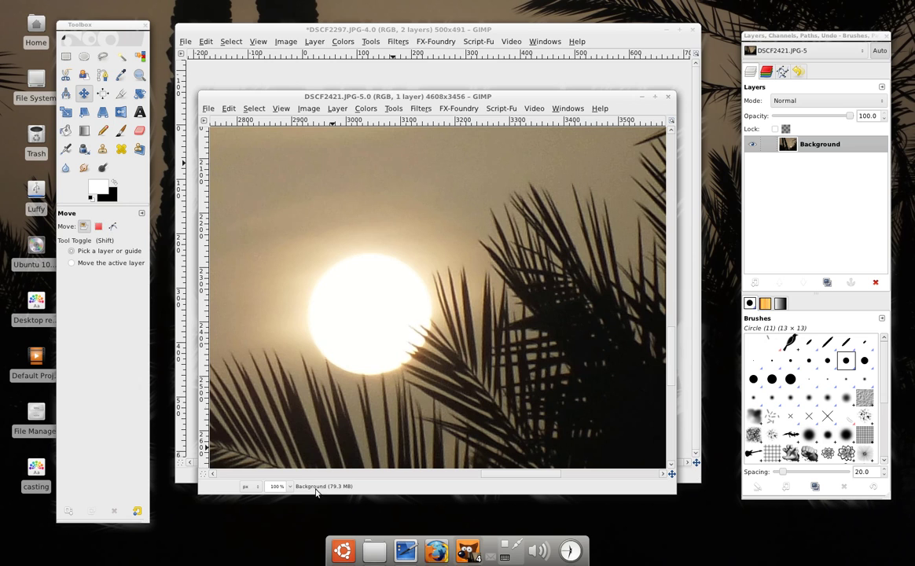
click(291, 486)
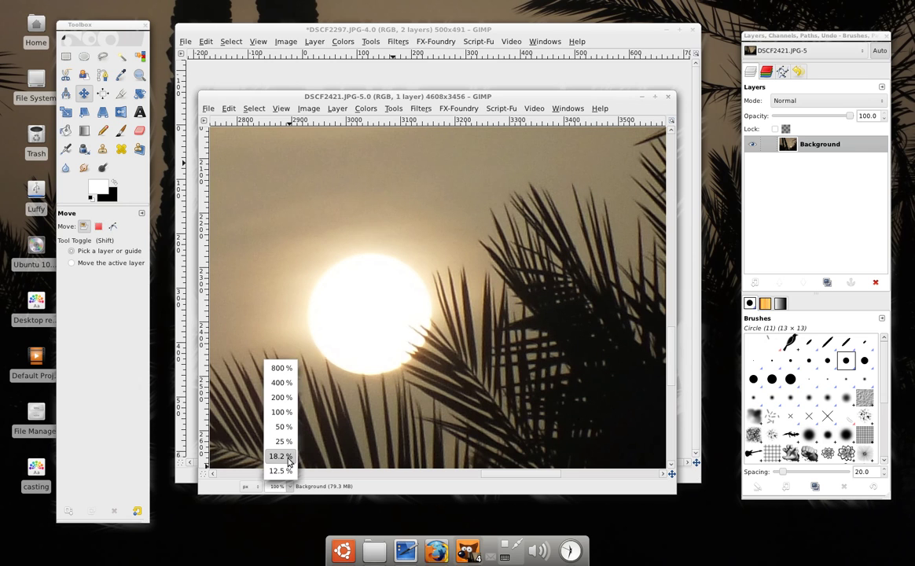
click(285, 456)
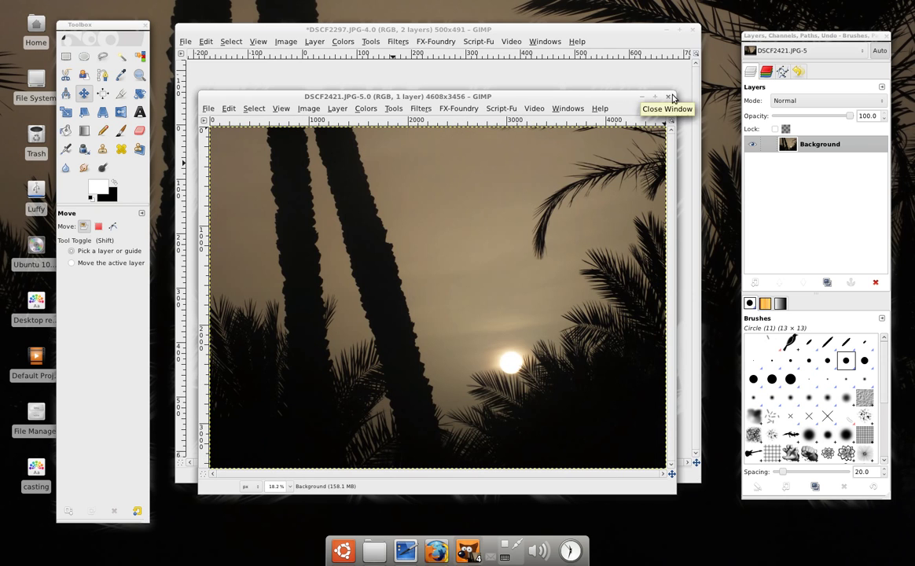
key(ctrl+j)
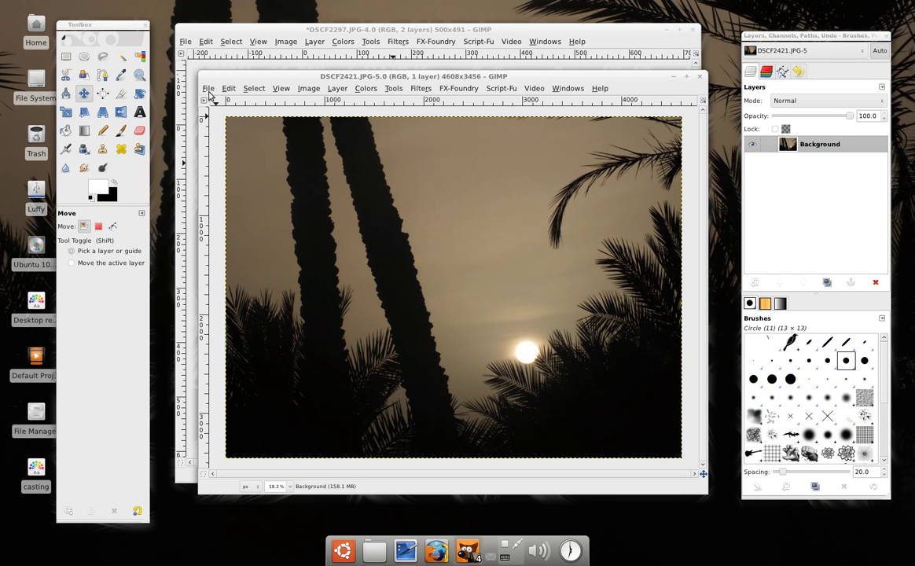
Step: Scale the sunset palm photo to 1900×1425 pixels
click(209, 90)
click(481, 171)
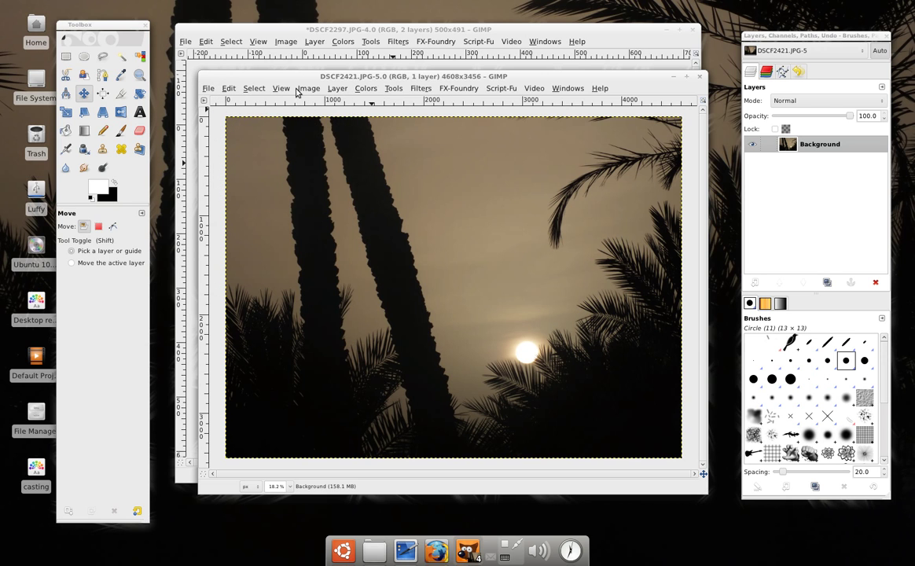
click(300, 90)
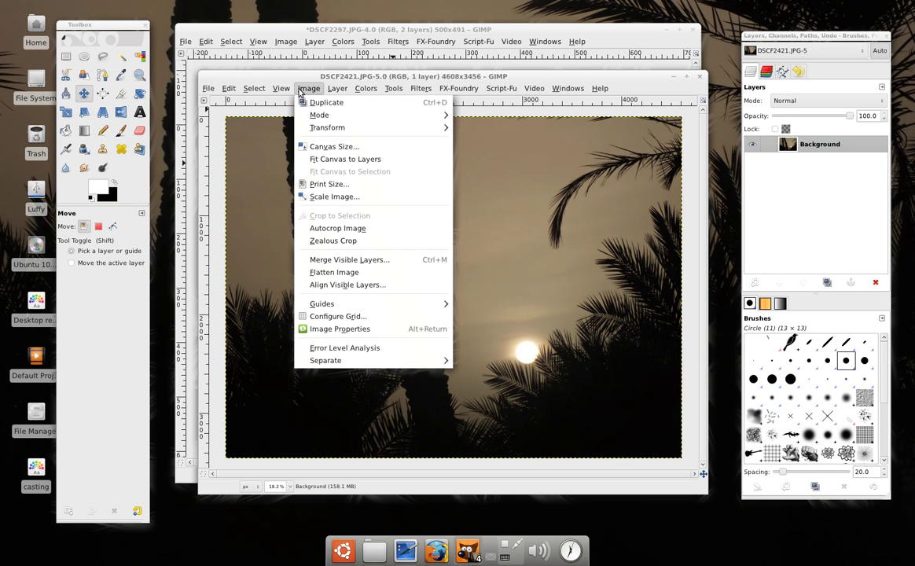
click(462, 88)
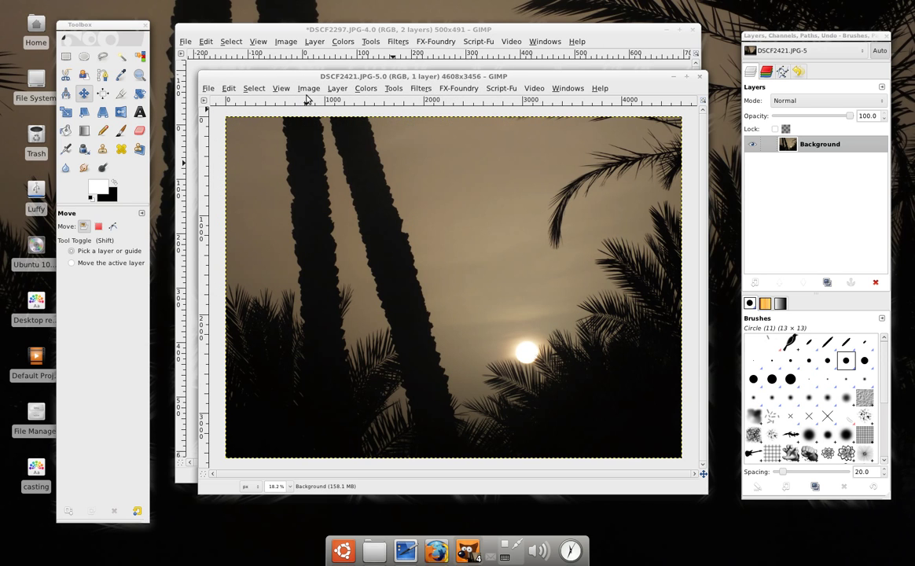
click(309, 90)
click(315, 196)
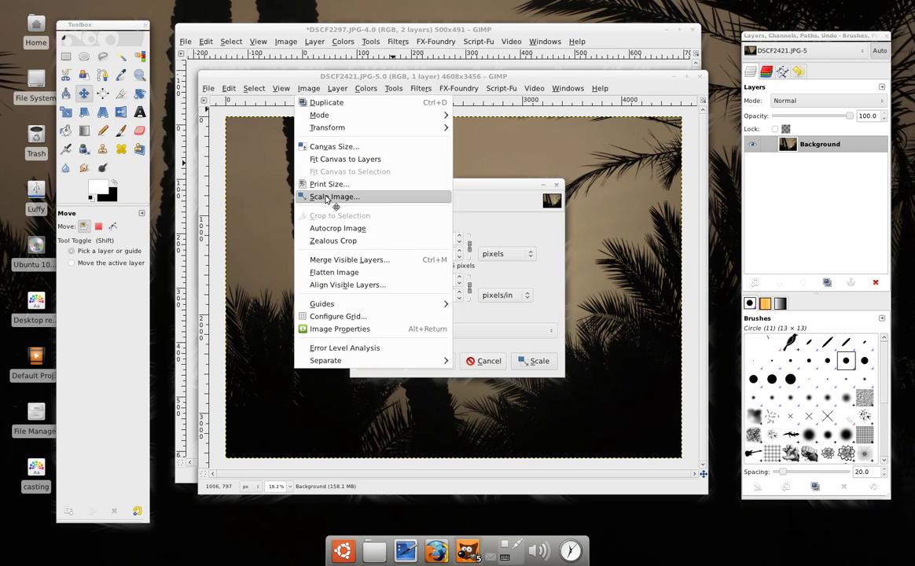
text(1900)
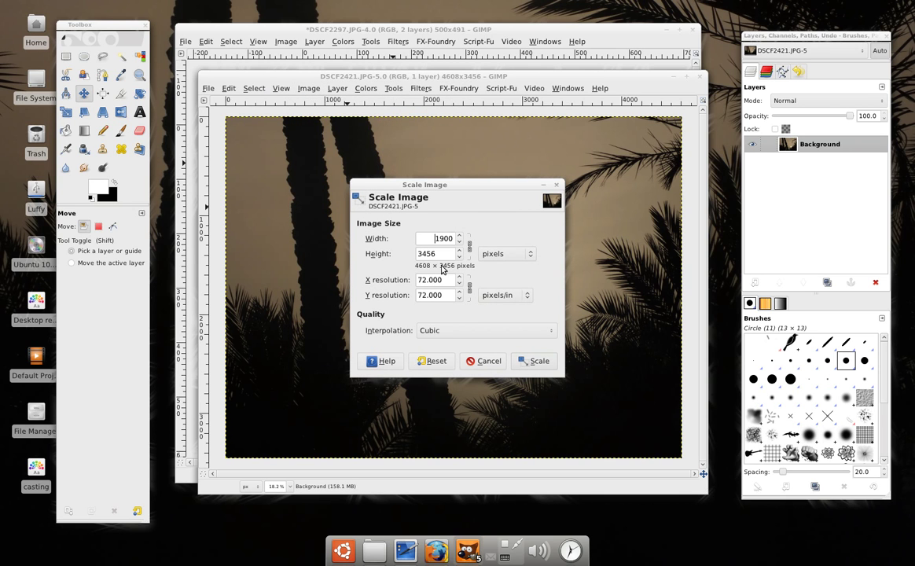
key(Tab)
click(538, 362)
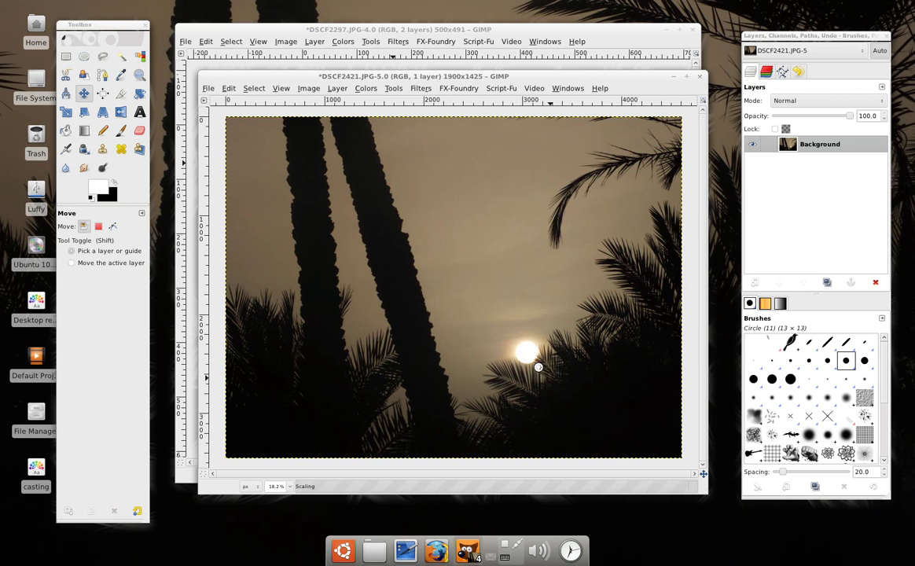
Step: Save the scaled photo back to its JPEG file at quality 100
key(ctrl+s)
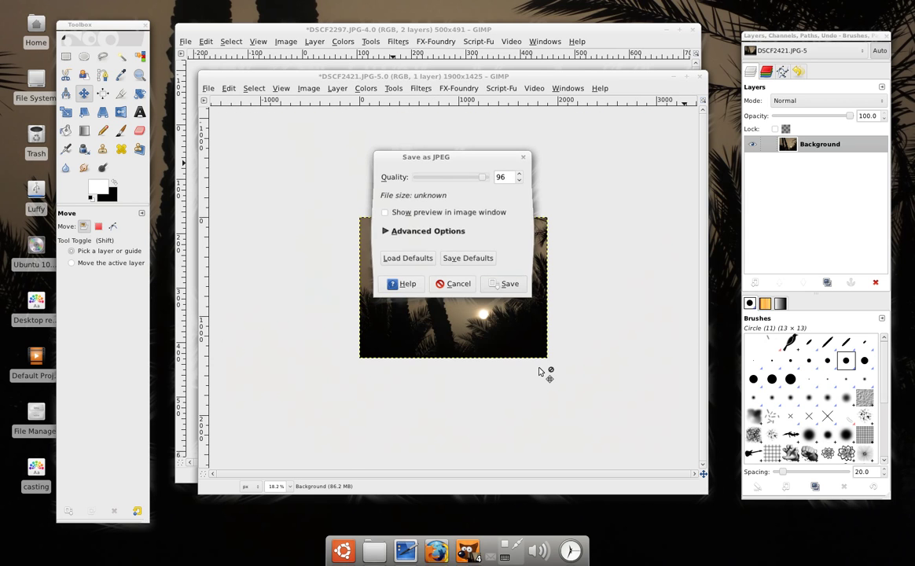
drag(483, 177, 491, 176)
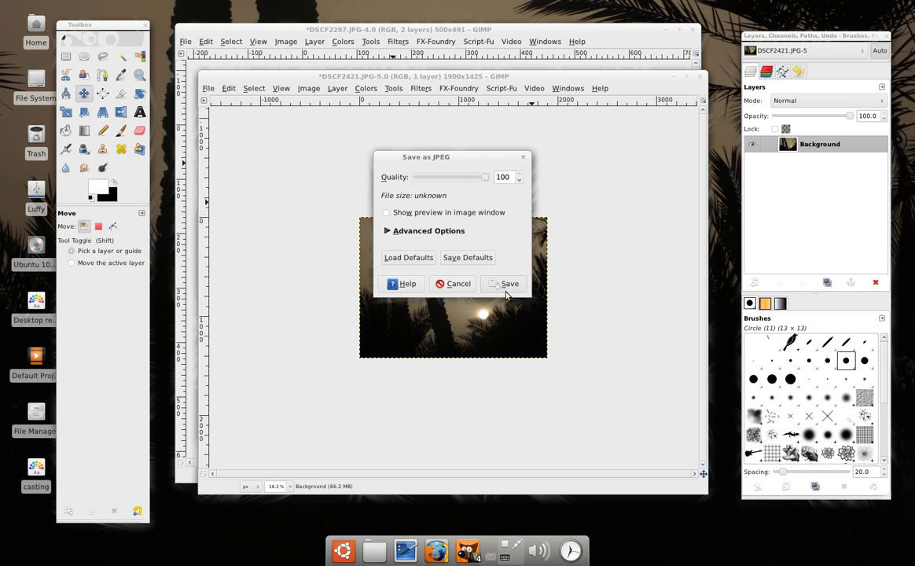
click(509, 284)
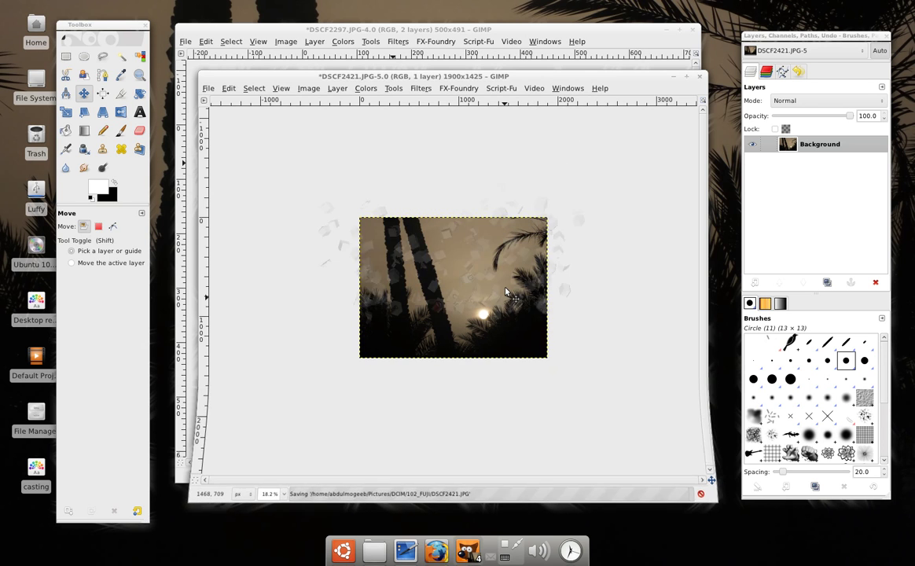
click(276, 35)
click(186, 41)
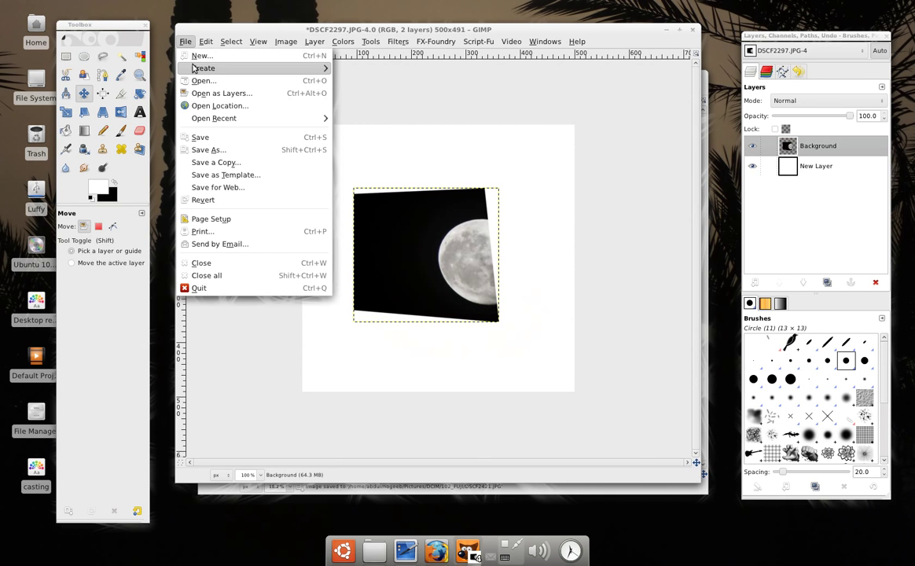
click(199, 81)
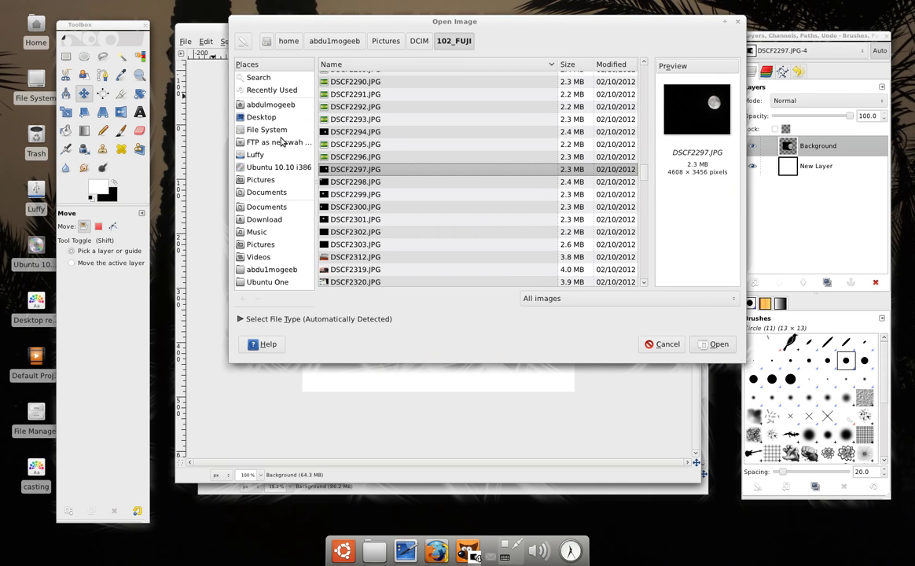
click(264, 91)
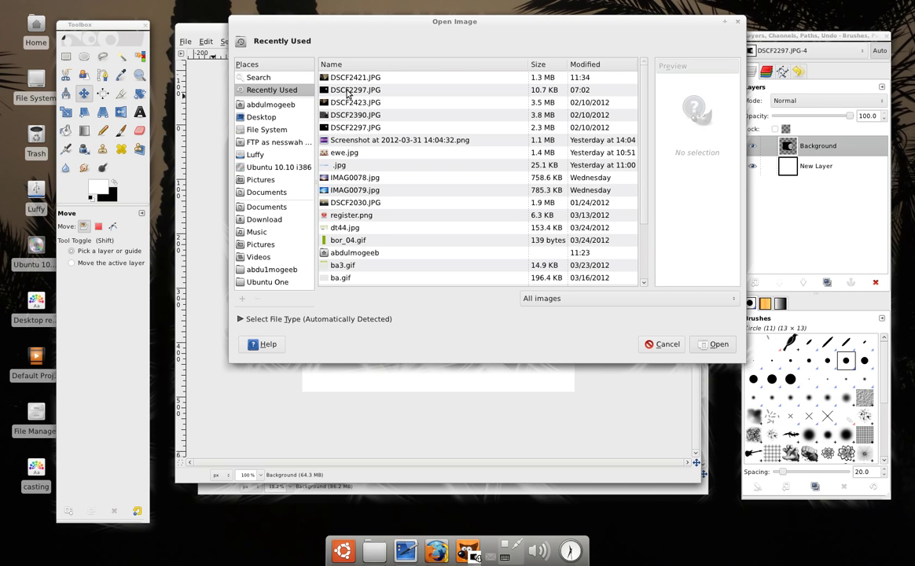
click(320, 75)
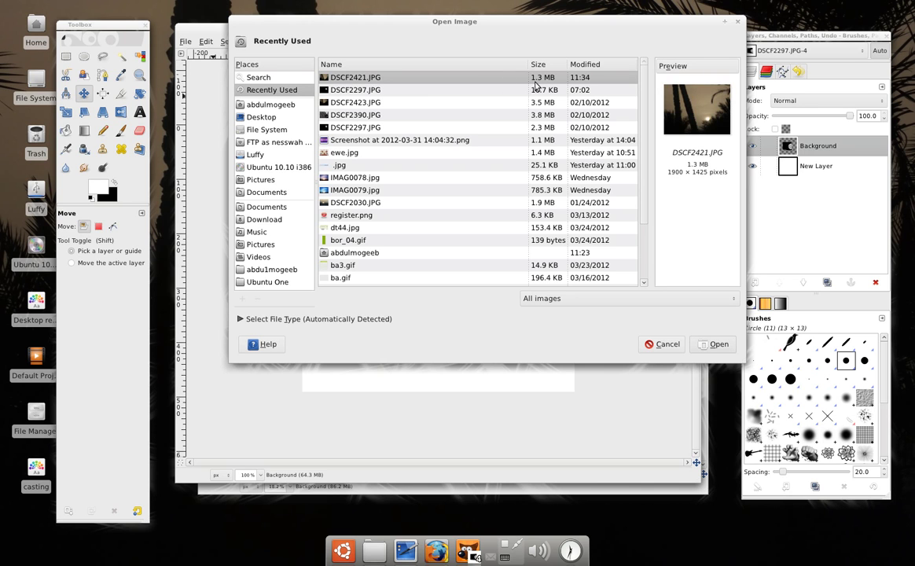
click(664, 348)
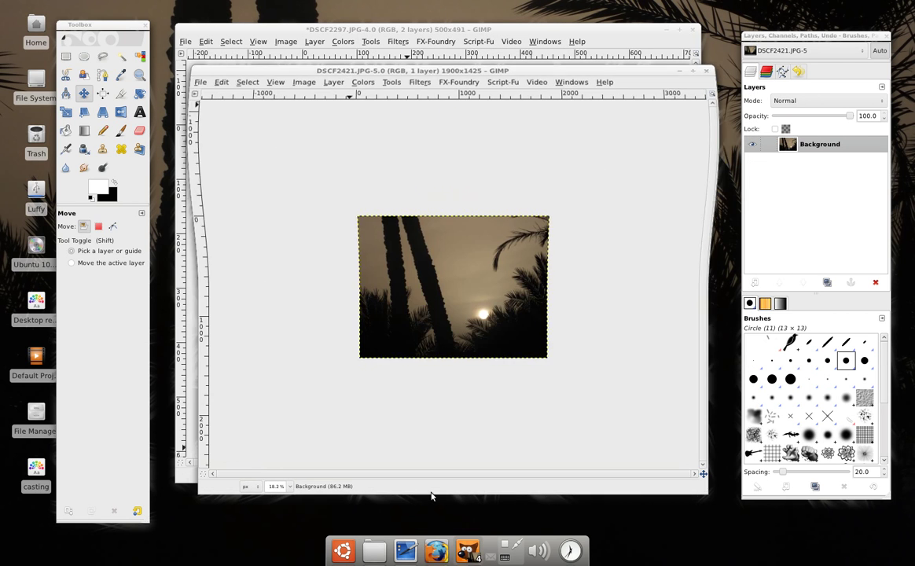
click(208, 88)
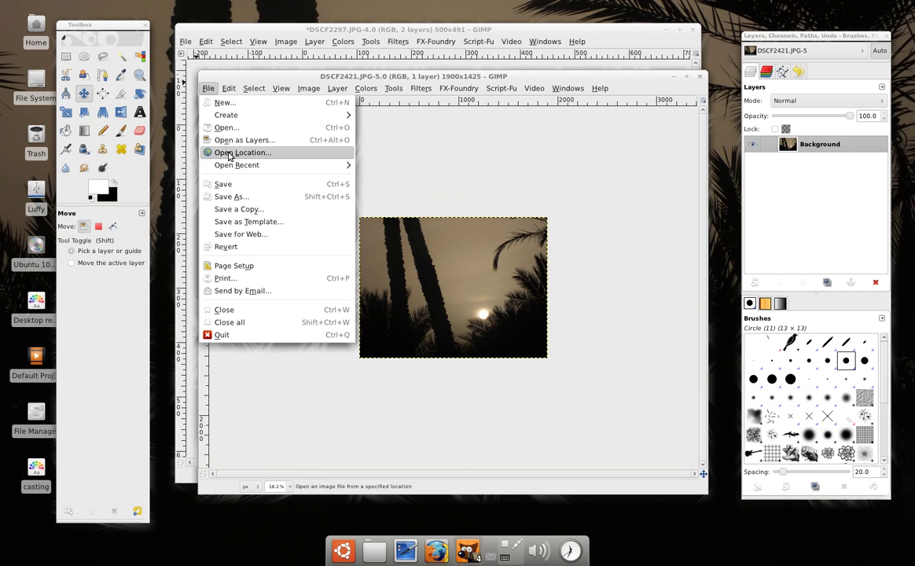
Step: Overwrite DSCF2421.JPG with the JPEG quality lowered to roughly 50
click(244, 197)
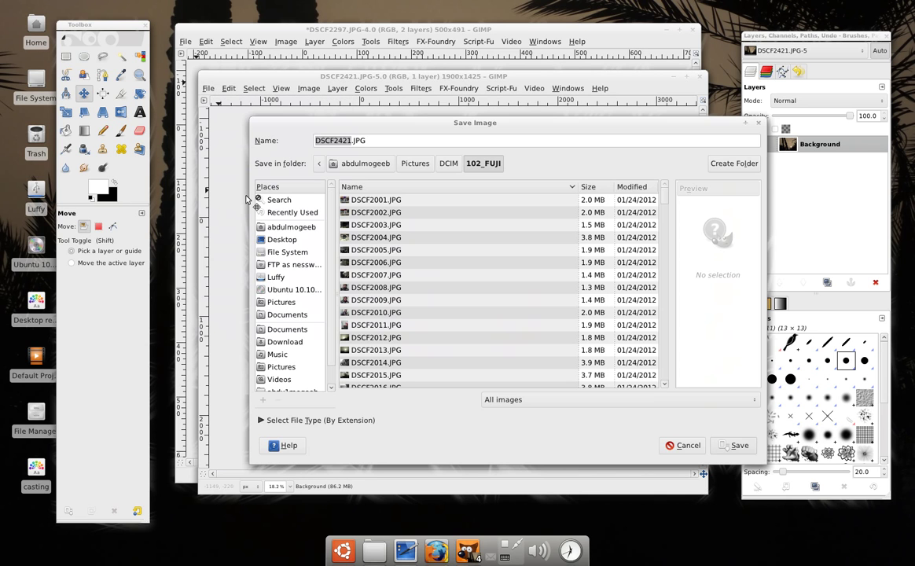
click(733, 446)
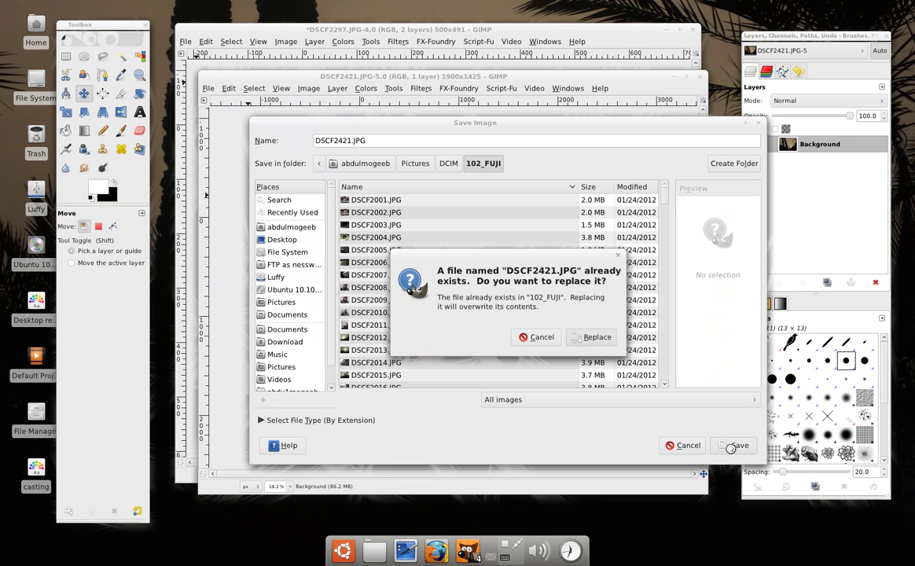
click(583, 340)
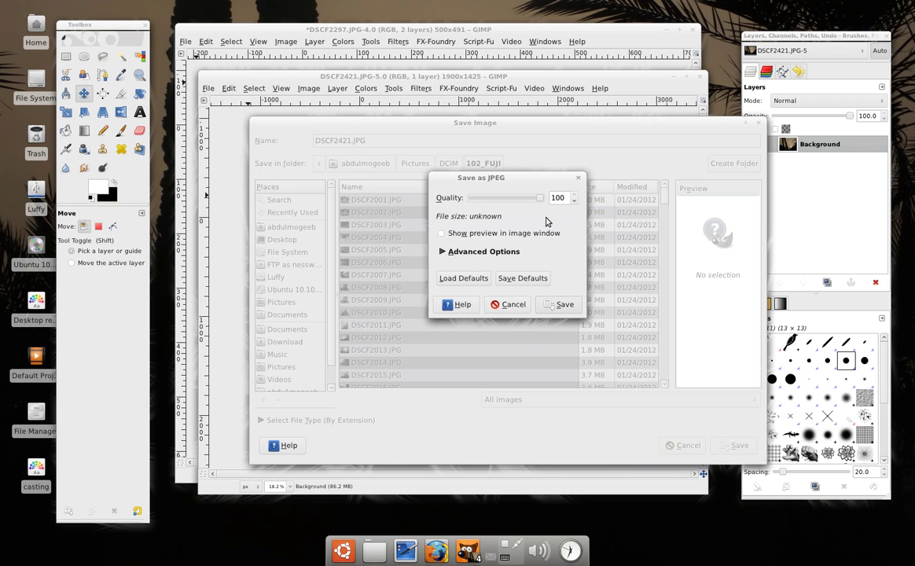
mouse_move(540, 203)
mouse_down()
mouse_move(495, 205)
mouse_move(505, 203)
mouse_up()
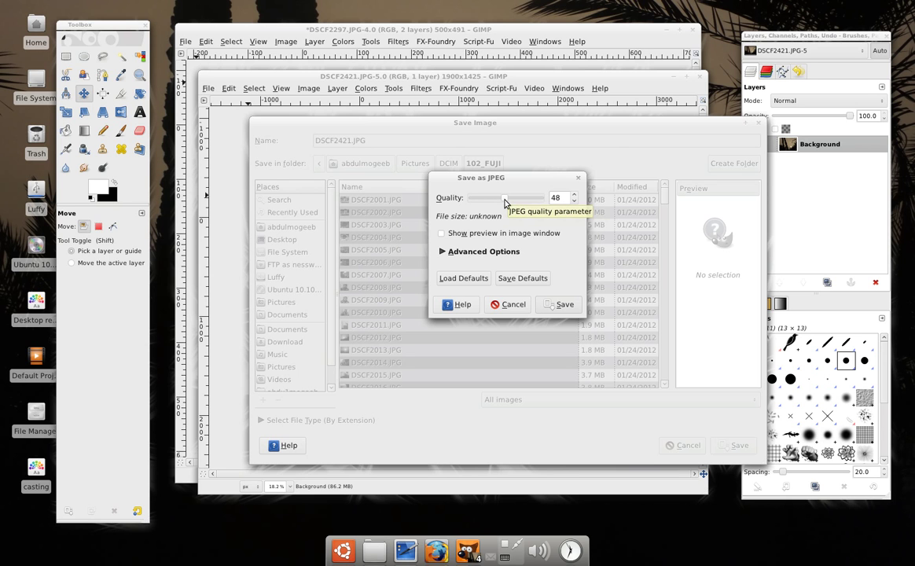
click(563, 302)
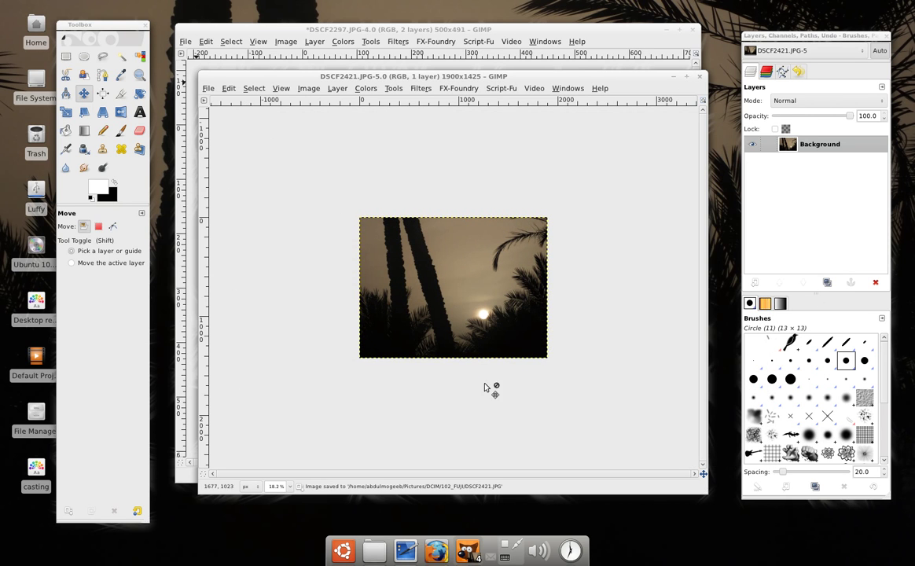
click(374, 554)
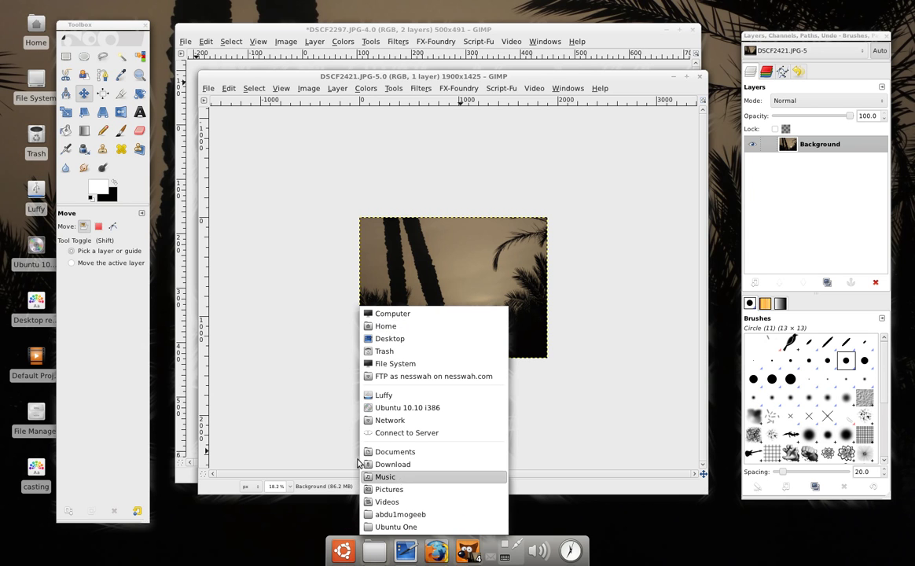
Step: Close the sunset window, reopen the compressed DSCF2421.JPG to inspect it, then close it
click(384, 477)
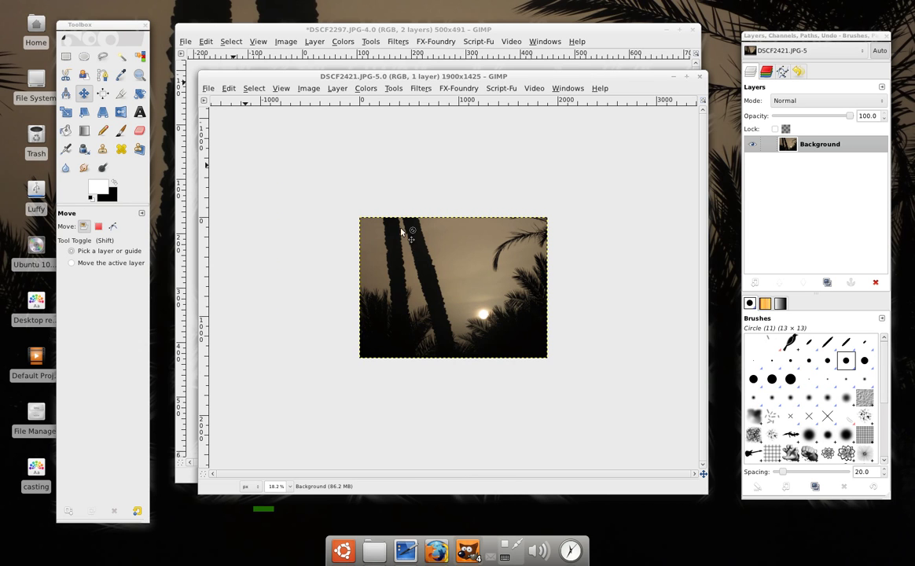
key(ctrl+w)
click(186, 41)
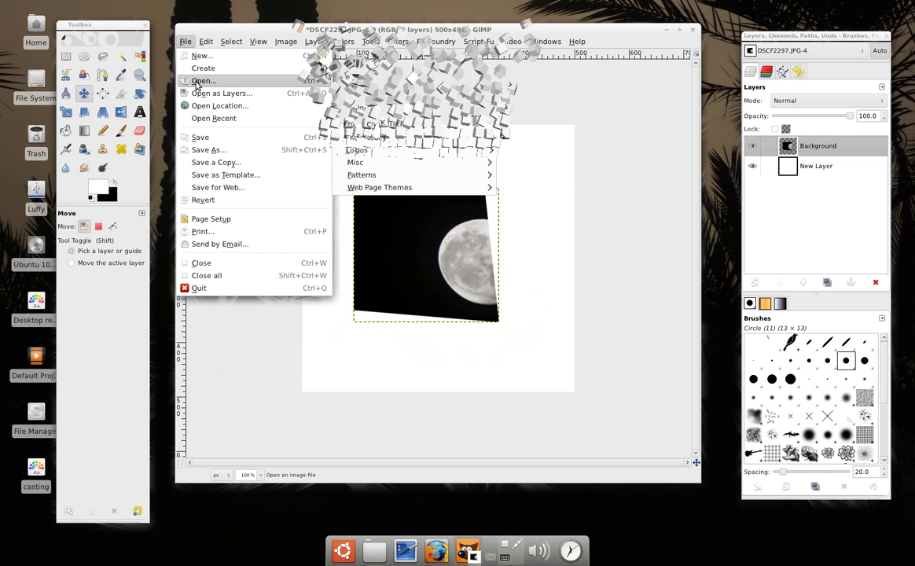
click(203, 82)
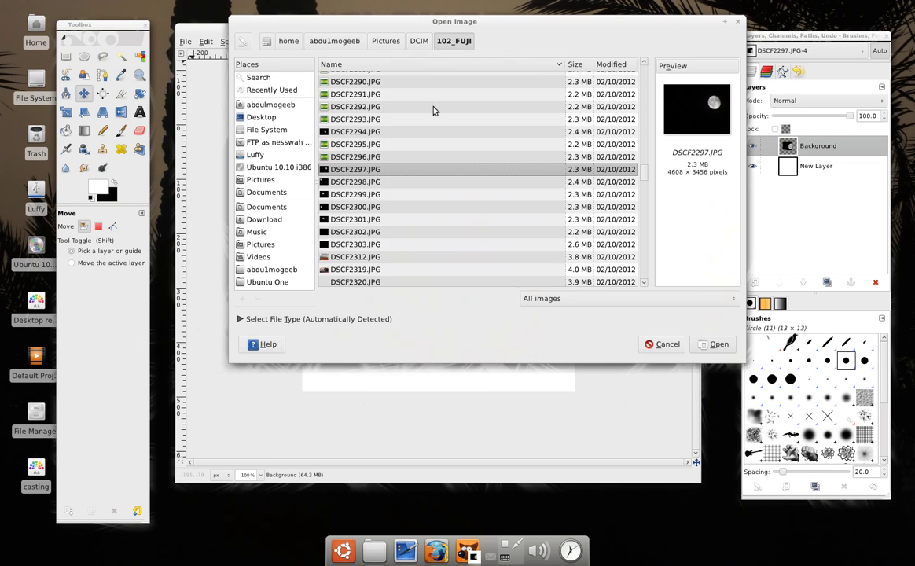
click(284, 90)
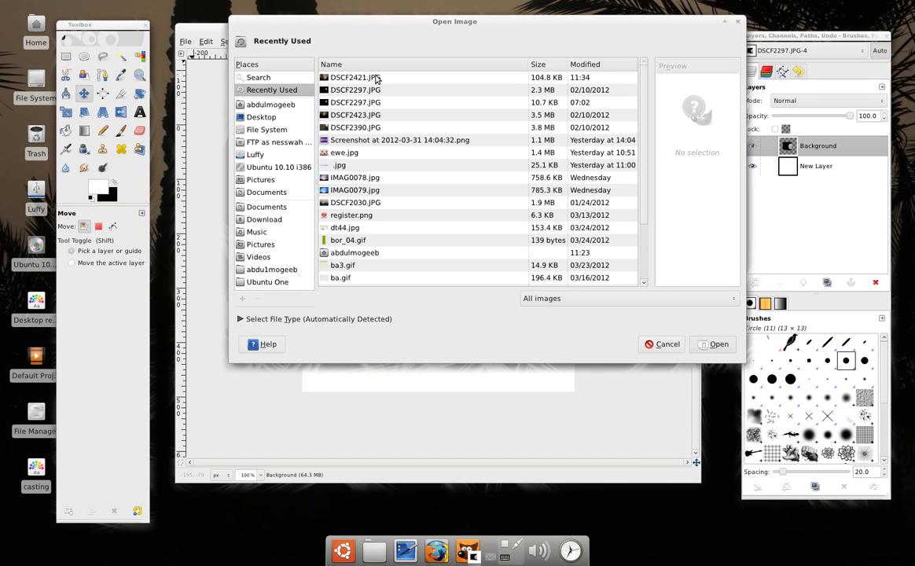
click(375, 77)
double_click(375, 77)
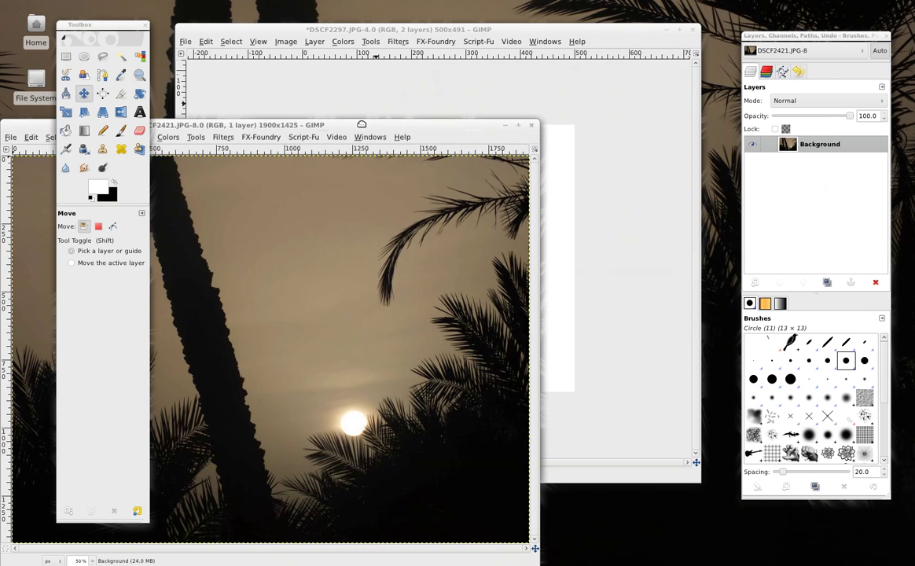
drag(361, 124, 535, 99)
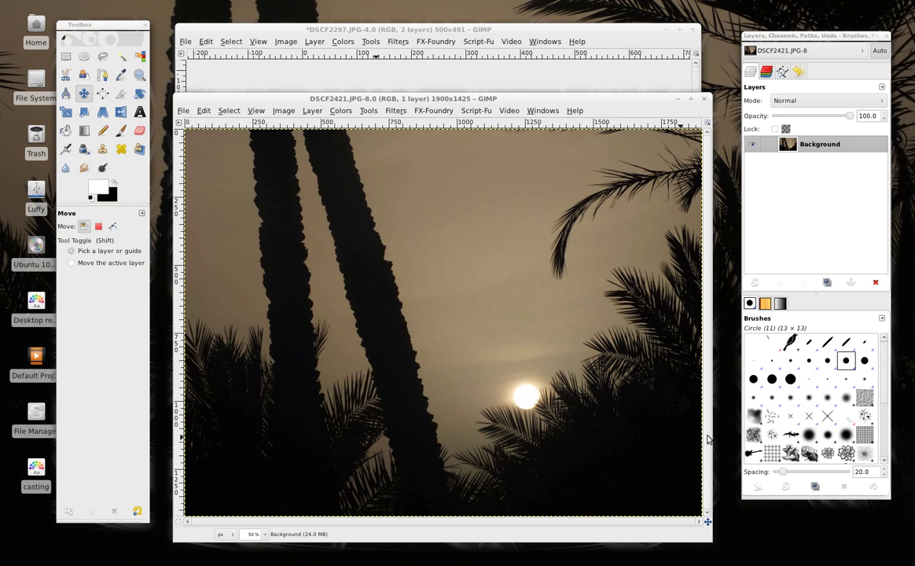
click(703, 103)
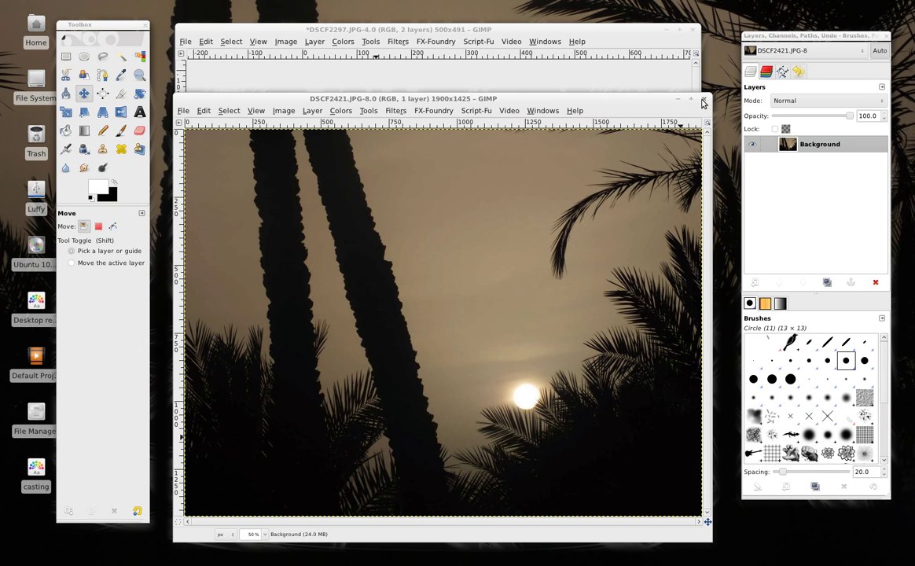